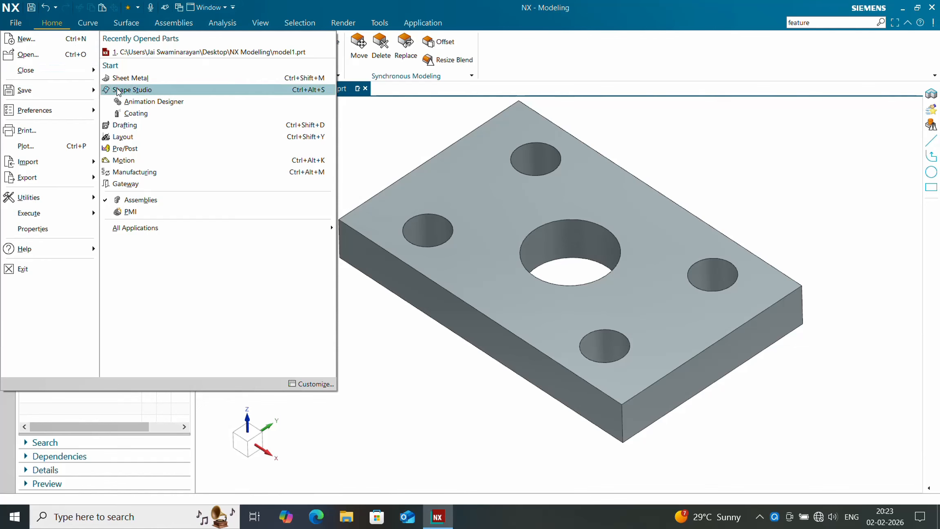
- Switch to Drafting and place the plate's top base view at 1:2 scale with a side view projected to its right
left_click(125, 124)
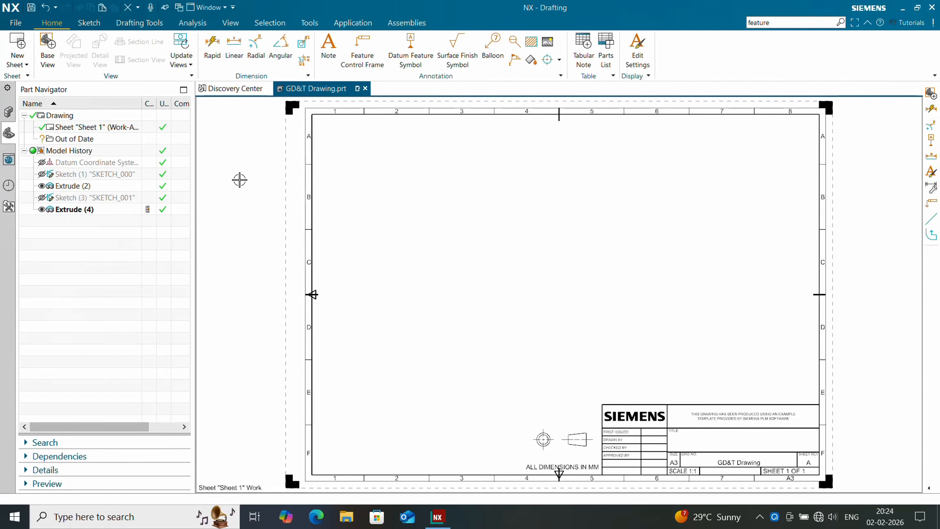
left_click(47, 48)
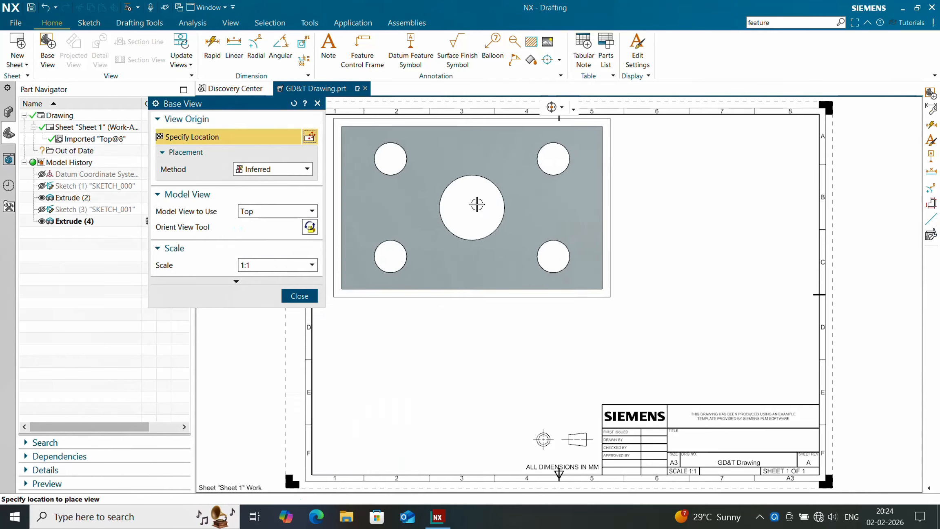
left_click(311, 266)
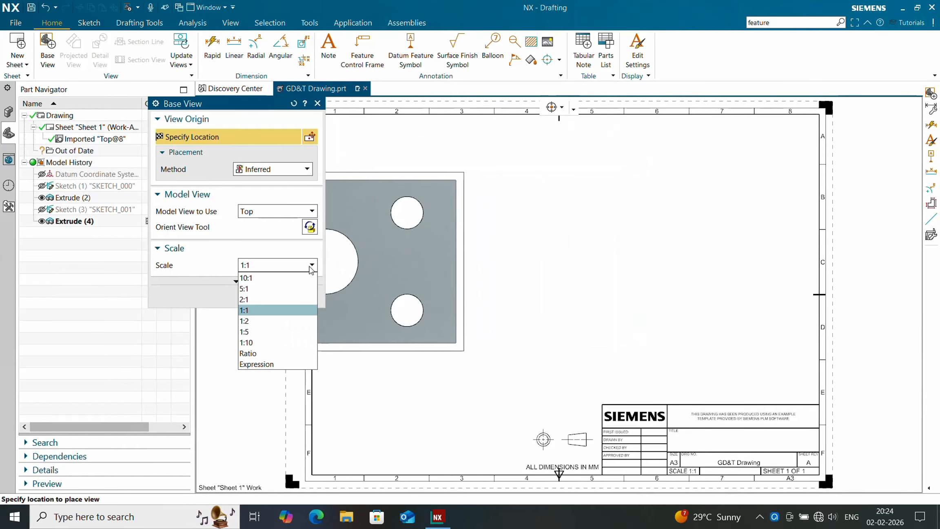
left_click(269, 320)
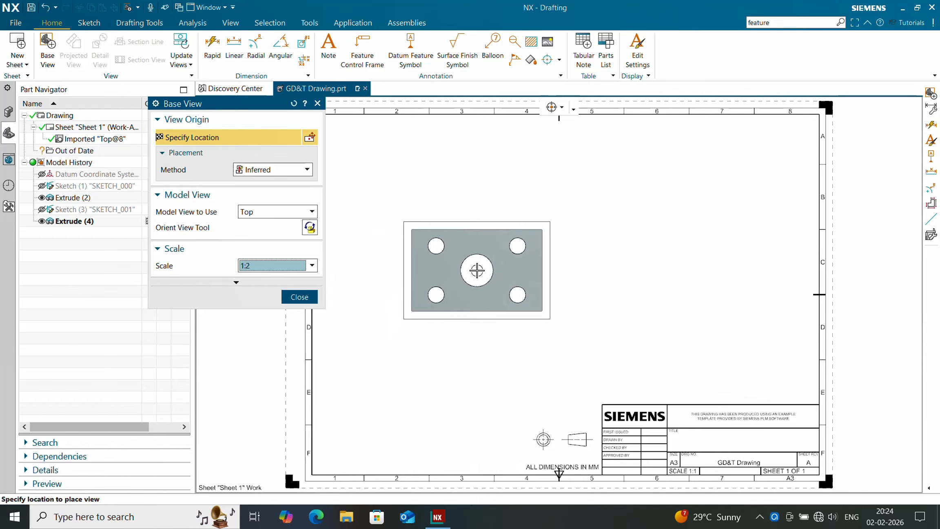
left_click(477, 270)
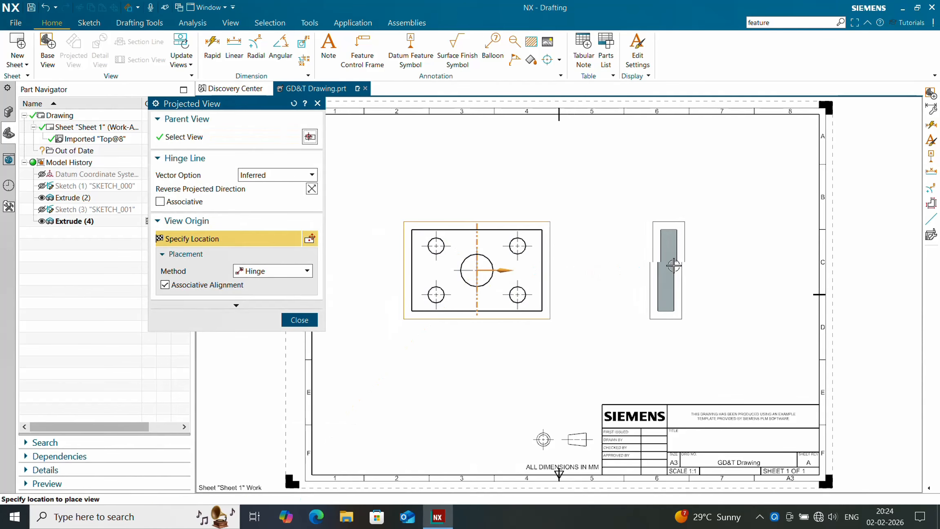
left_click(673, 267)
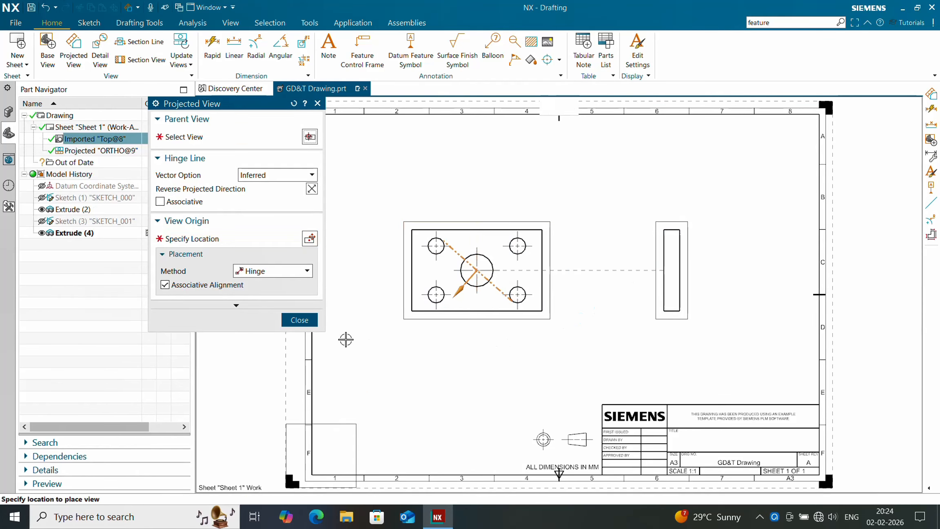
left_click(299, 320)
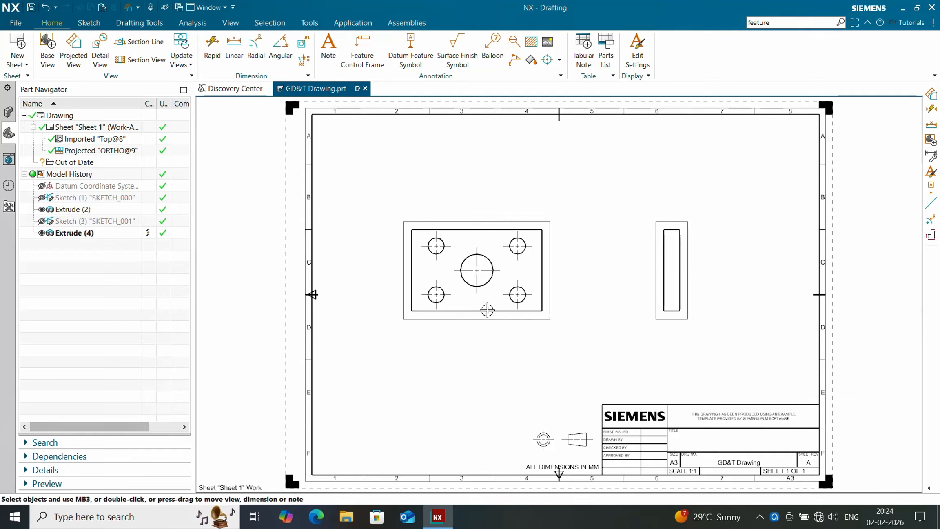
- Add a boxed basic horizontal dimension between the centres of the two upper holes, with horizontal text inline with the dimension line
scroll(487, 310, "up", 5)
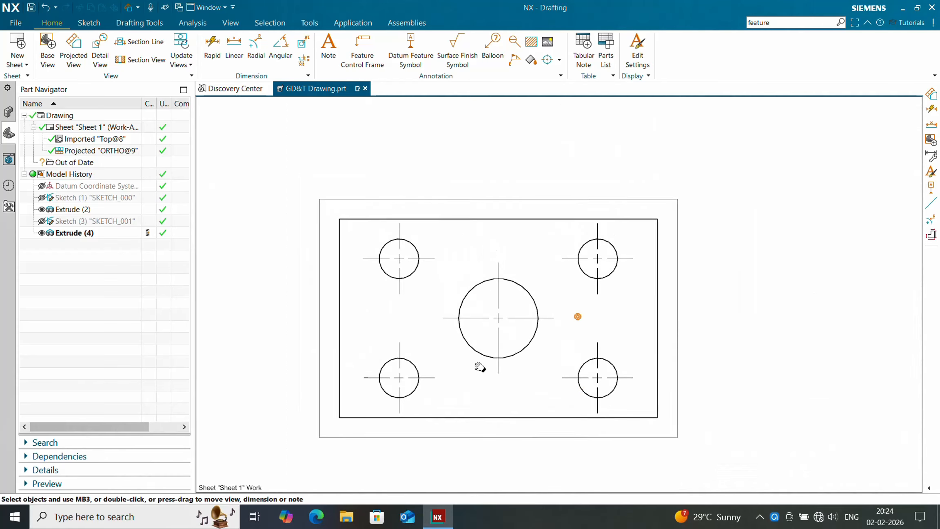
scroll(480, 367, "up", 3)
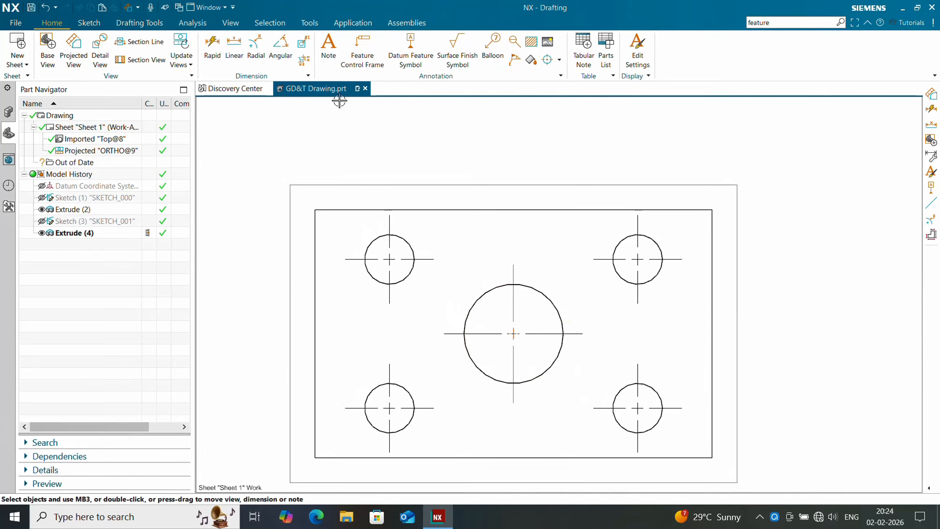
left_click(388, 249)
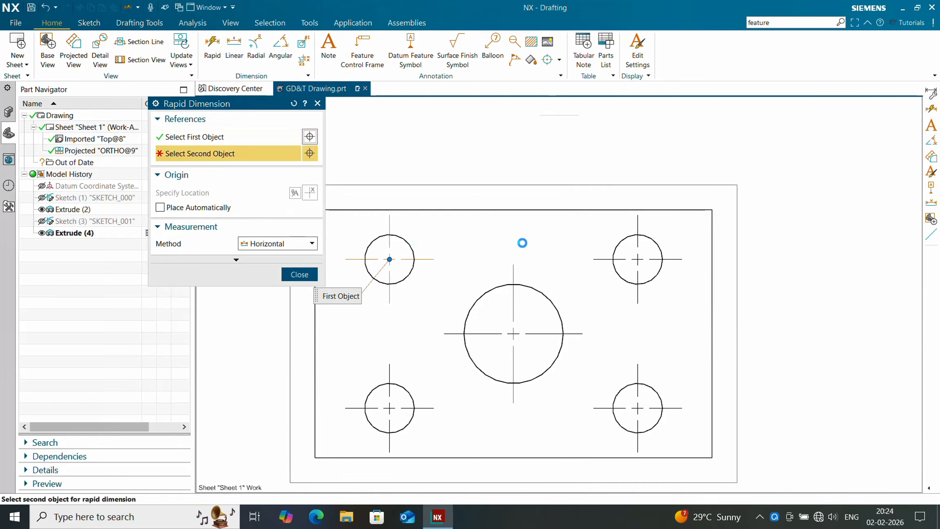
left_click(635, 246)
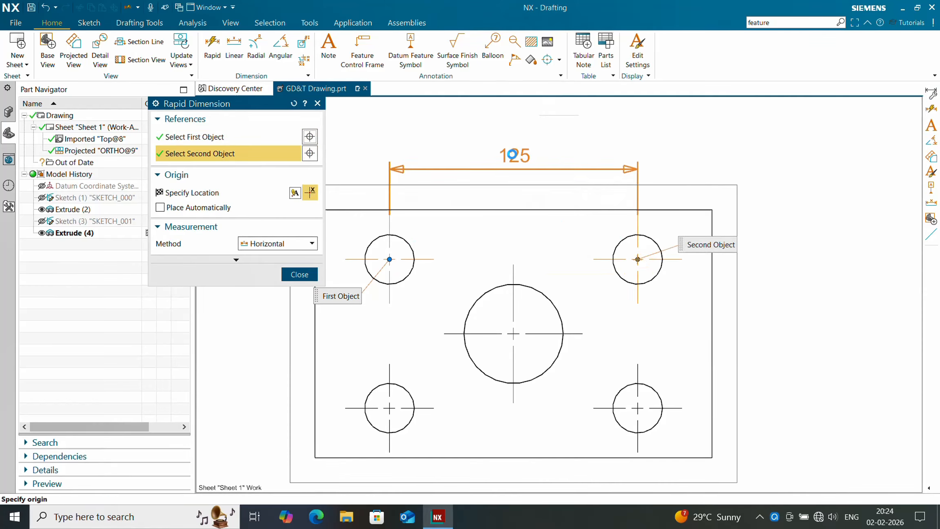
mouse_move(513, 152)
left_click(540, 176)
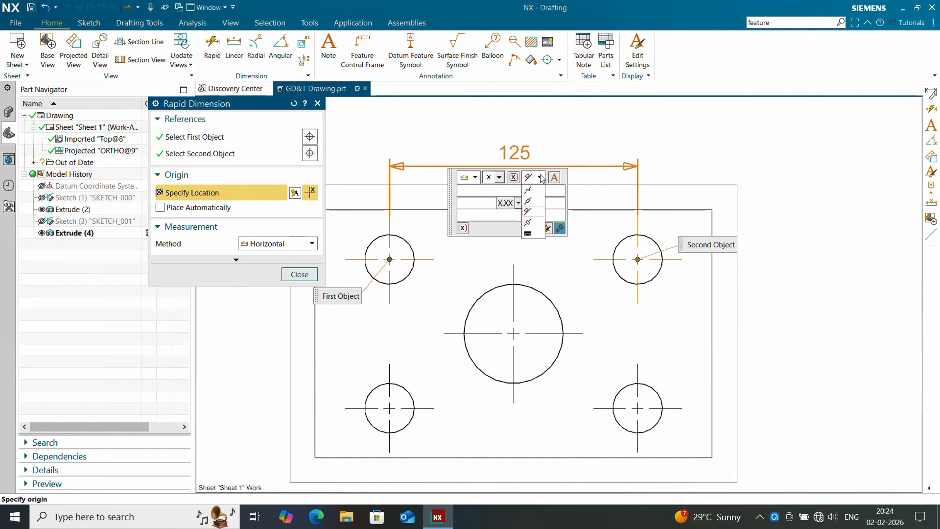
left_click(534, 192)
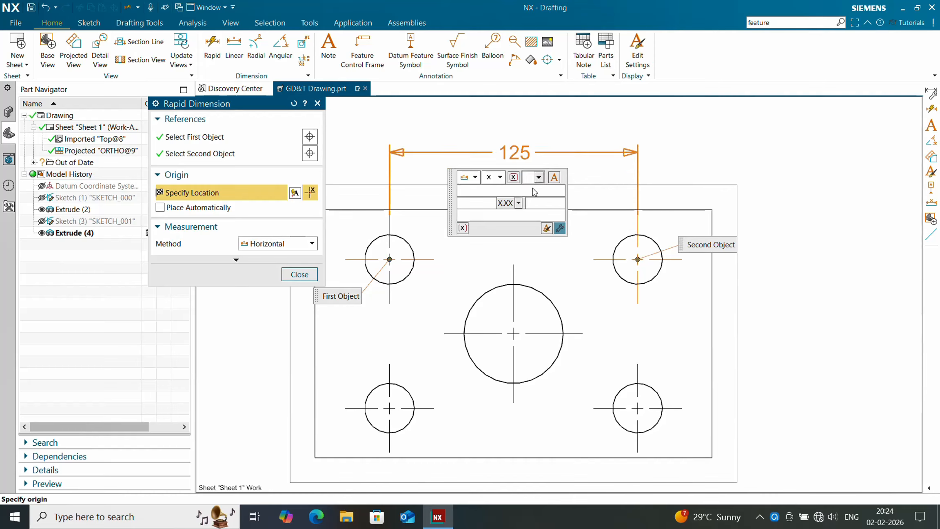
left_click(500, 177)
left_click(488, 297)
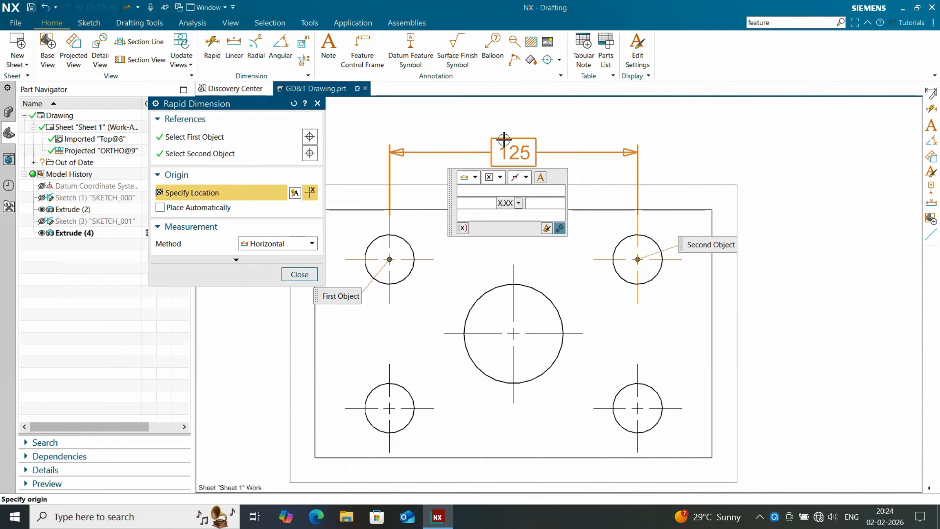
left_click(504, 122)
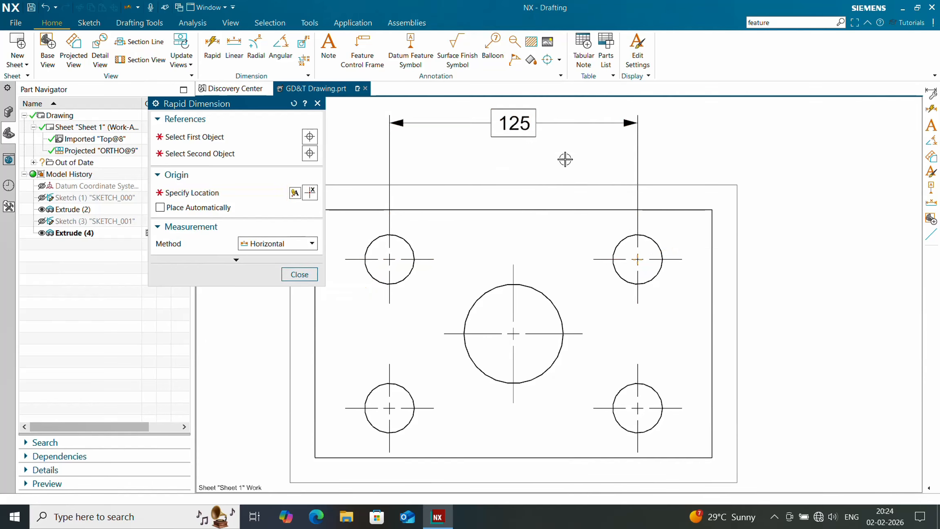
- Add basic horizontal dimensions from the central hole to the upper-right hole and from the upper-left hole to the plate's left edge
left_click(514, 333)
left_click(637, 259)
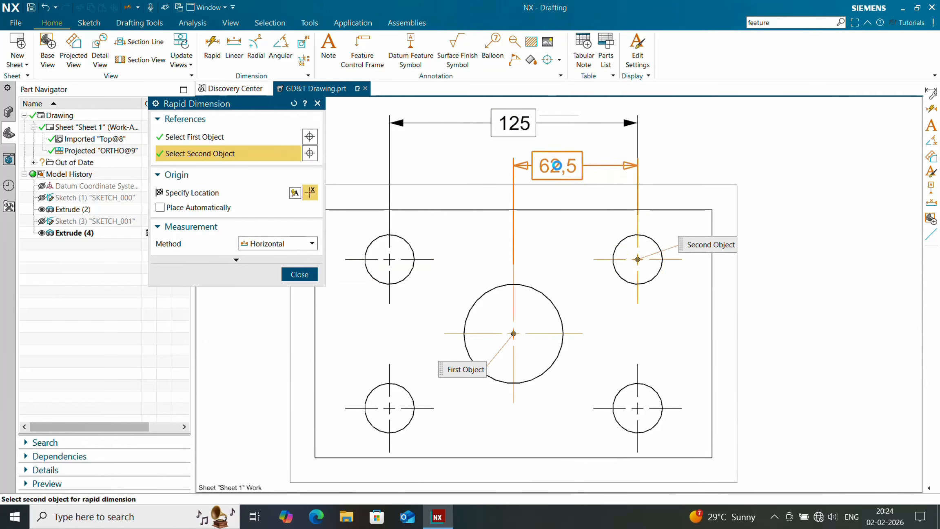
left_click(568, 162)
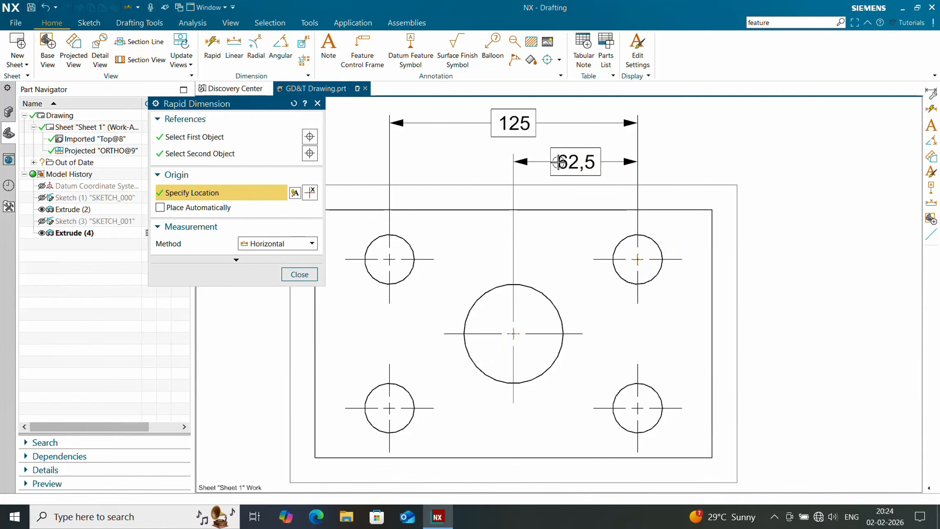
middle_click_drag(469, 257, 595, 265, "shift")
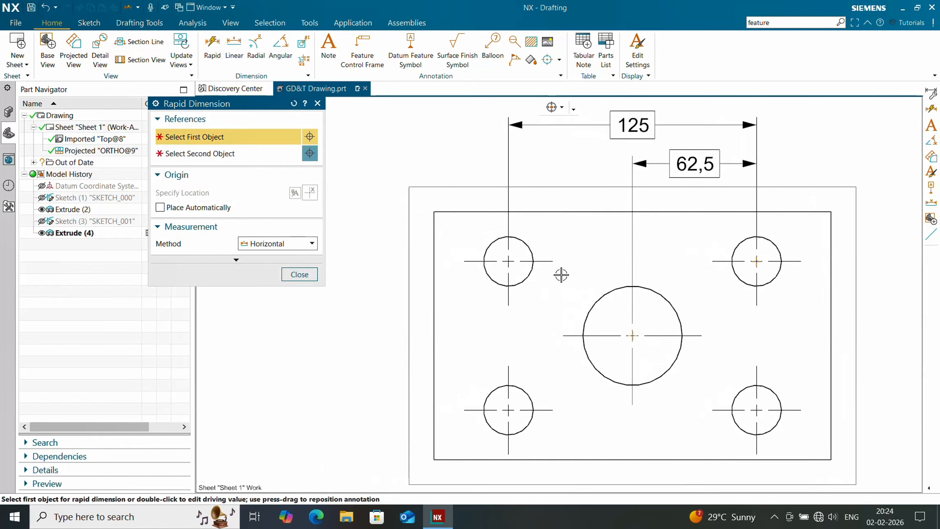
left_click(509, 262)
left_click(434, 225)
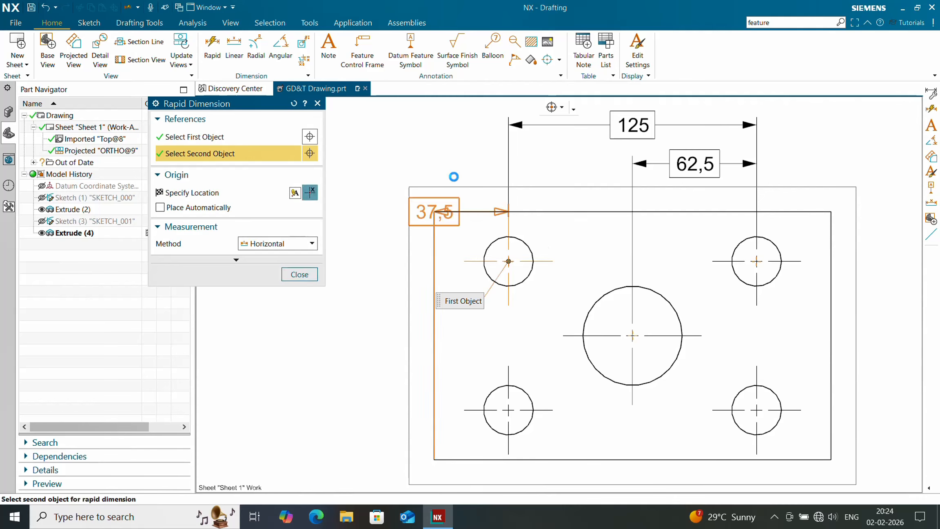
left_click(387, 154)
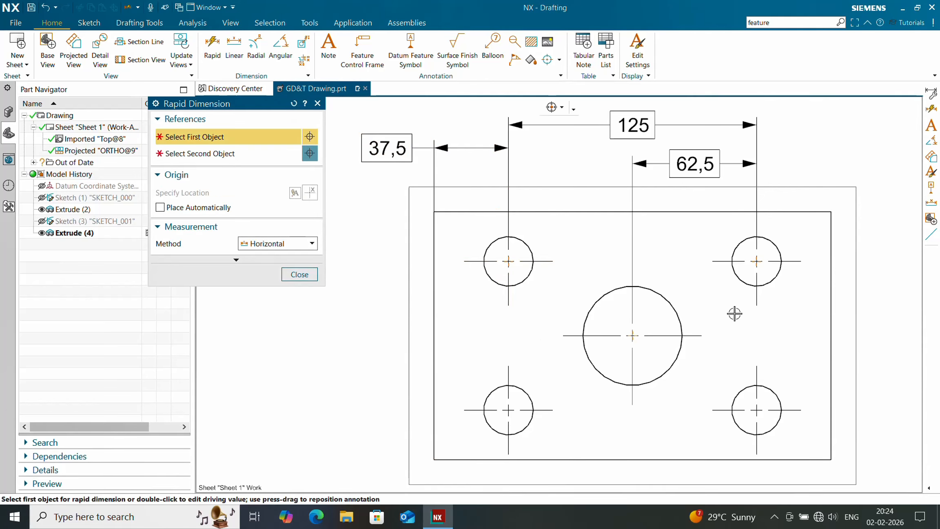
- Add a basic vertical dimension between the centres of the two right-hand holes, placed outside the plate's right edge
mouse_move(734, 313)
middle_mouse_down("shift")
mouse_move(663, 315)
mouse_move(658, 300)
middle_mouse_up("shift")
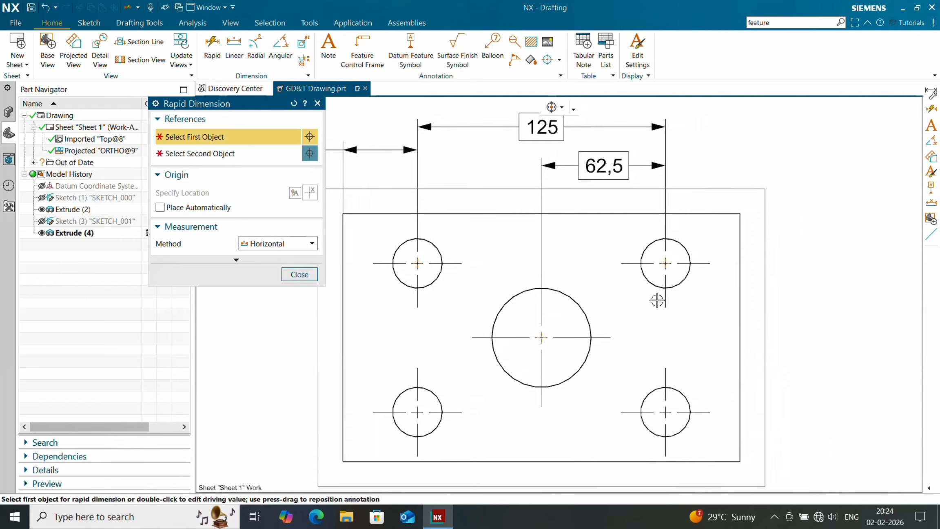
left_click(664, 265)
left_click(665, 412)
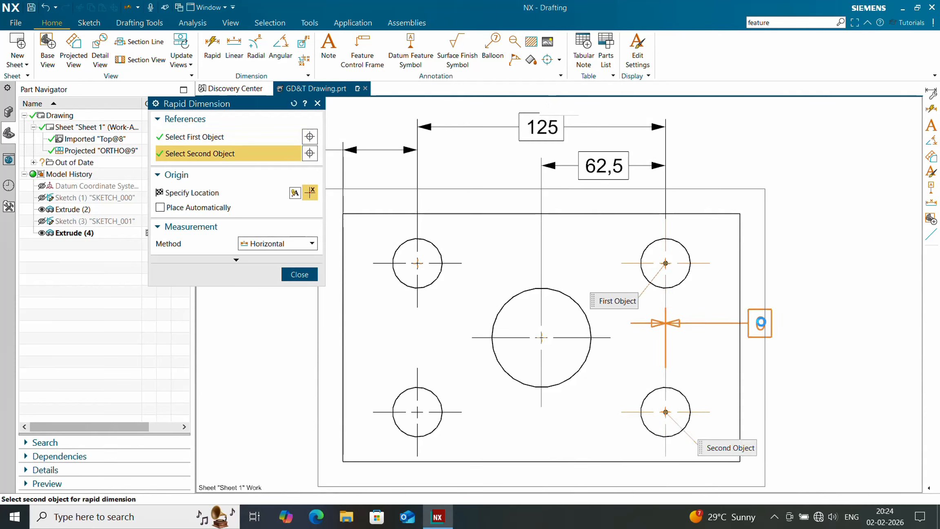
left_click(311, 243)
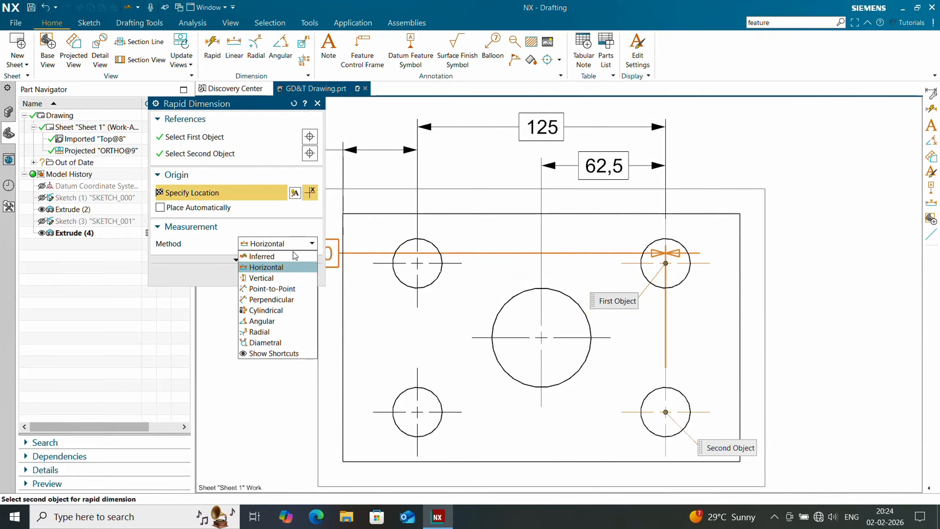
left_click(282, 278)
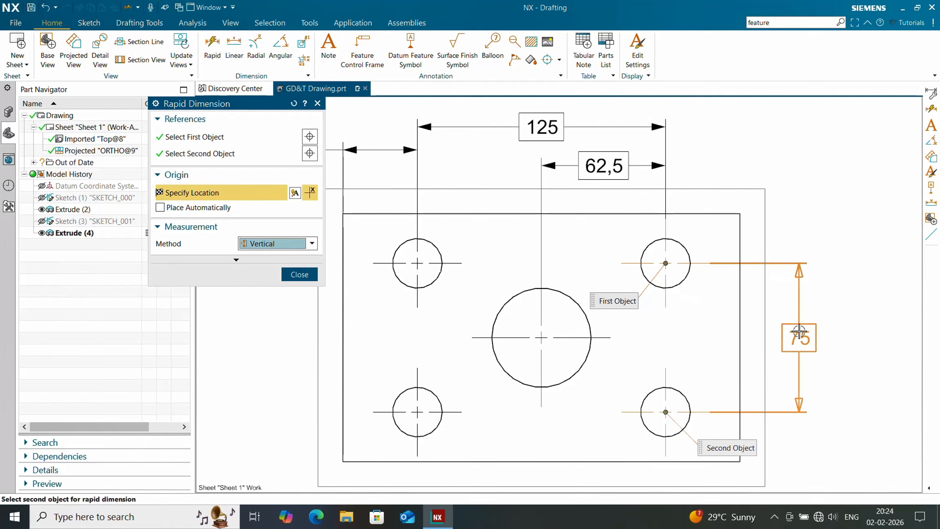
left_click(798, 338)
- Add a basic vertical dimension from the lower-left hole's centre to the plate's lower-left corner, placed outside the left edge
mouse_move(830, 288)
middle_mouse_down()
mouse_move(852, 241)
mouse_move(858, 251)
middle_mouse_up()
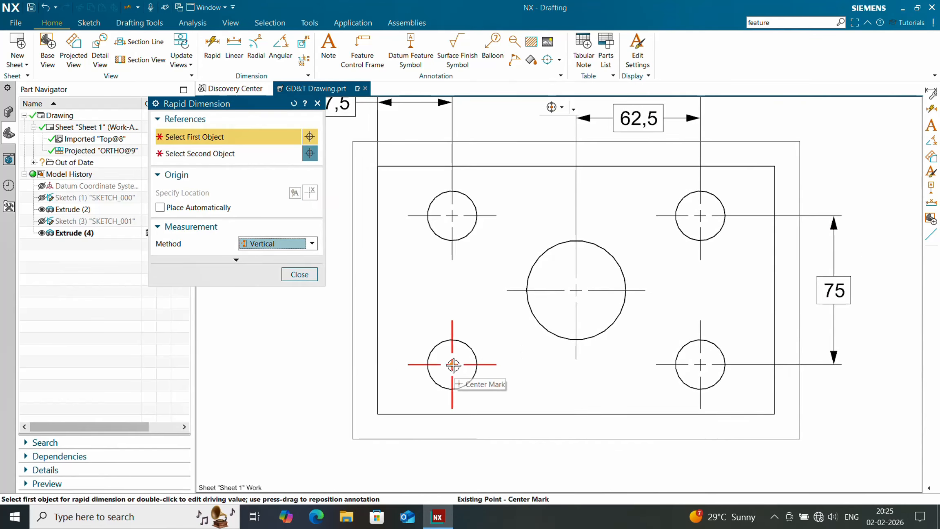
left_click(430, 394)
left_click(379, 412)
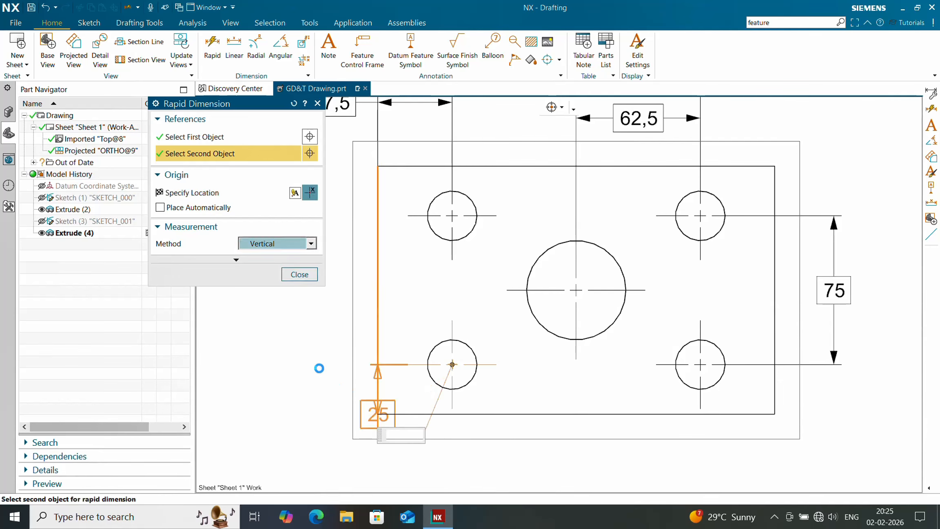
middle_click_drag(301, 422, 365, 329)
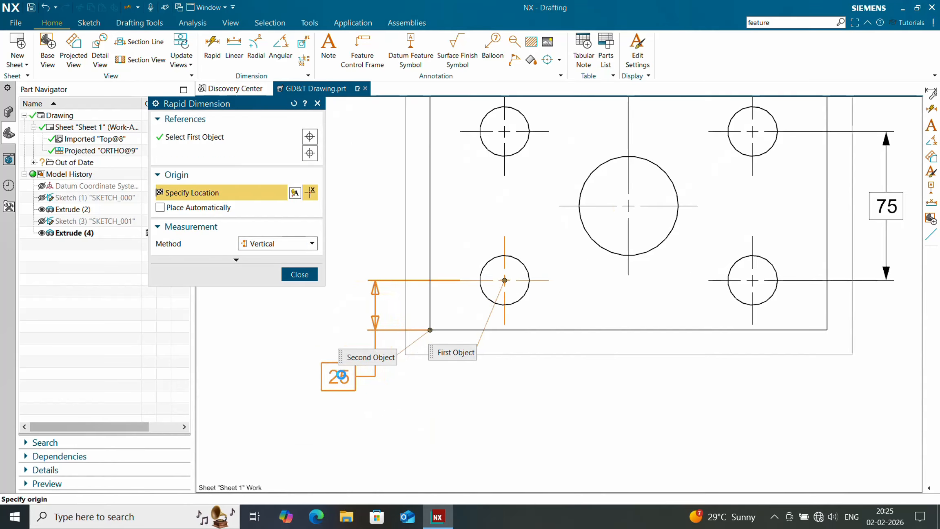
left_click(341, 378)
- Add a basic vertical dimension between the central hole and the lower-left hole, placed outside the plate's left edge
middle_click_drag(381, 260, 385, 381)
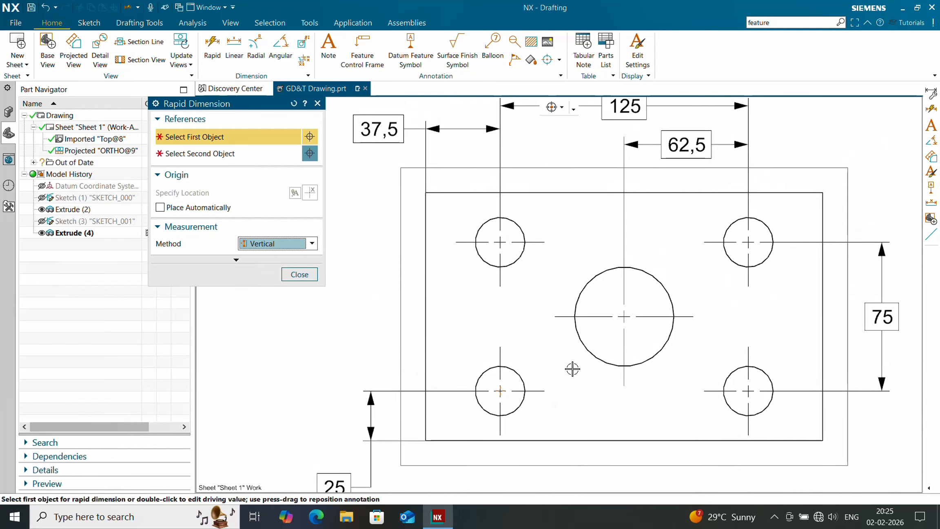
left_click(623, 317)
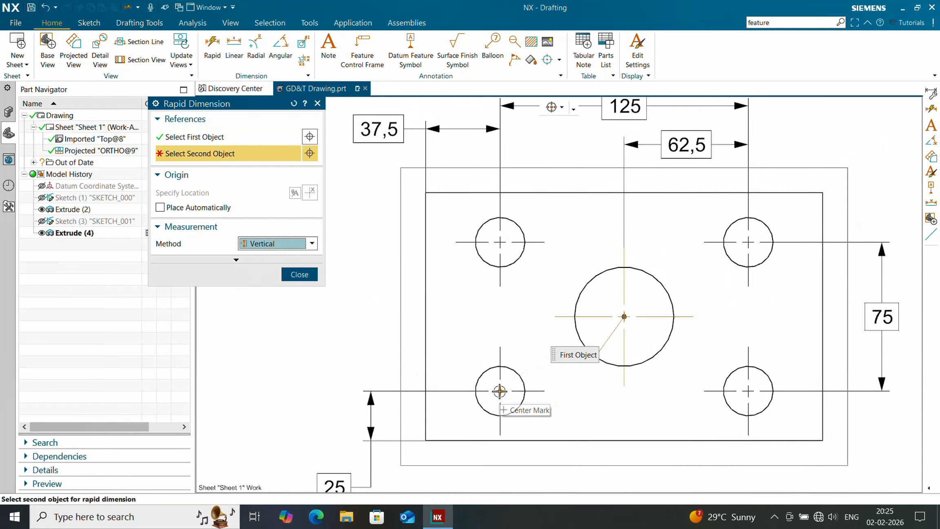
left_click(499, 390)
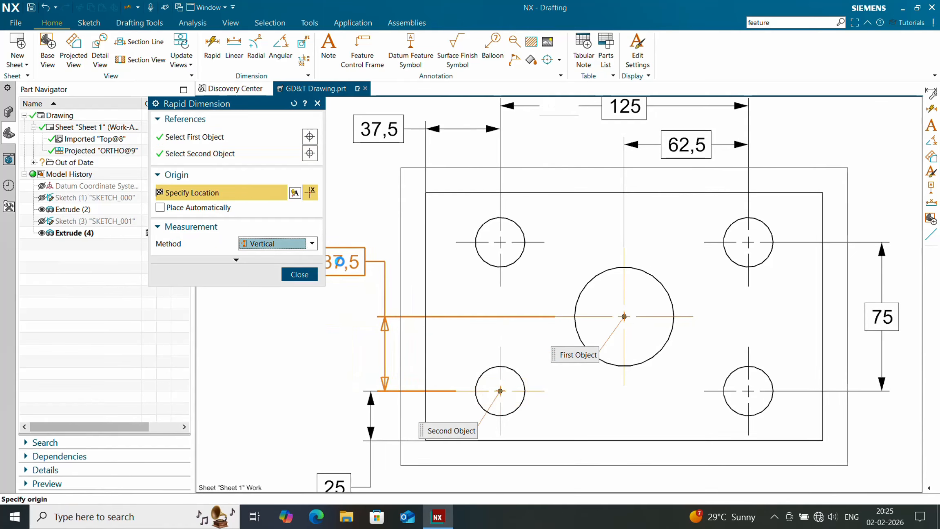
left_click(328, 259)
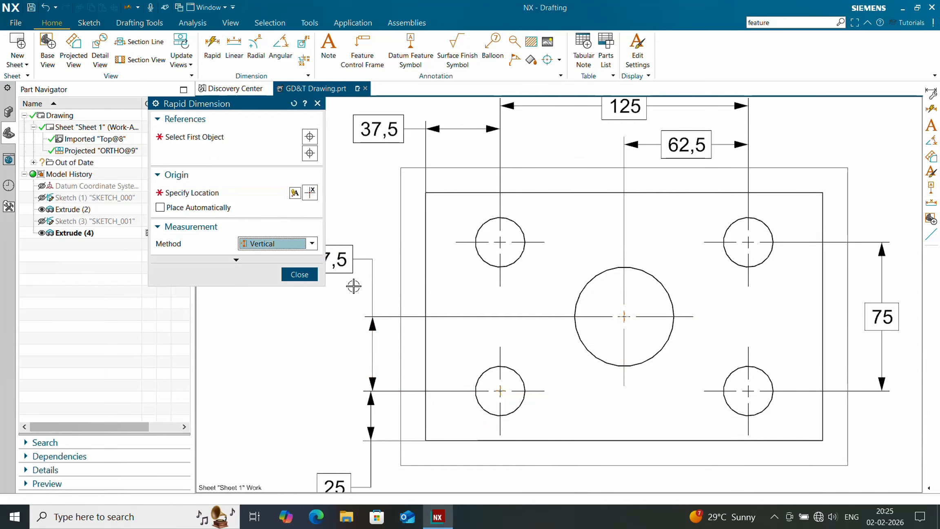
scroll(384, 317, "up", 5)
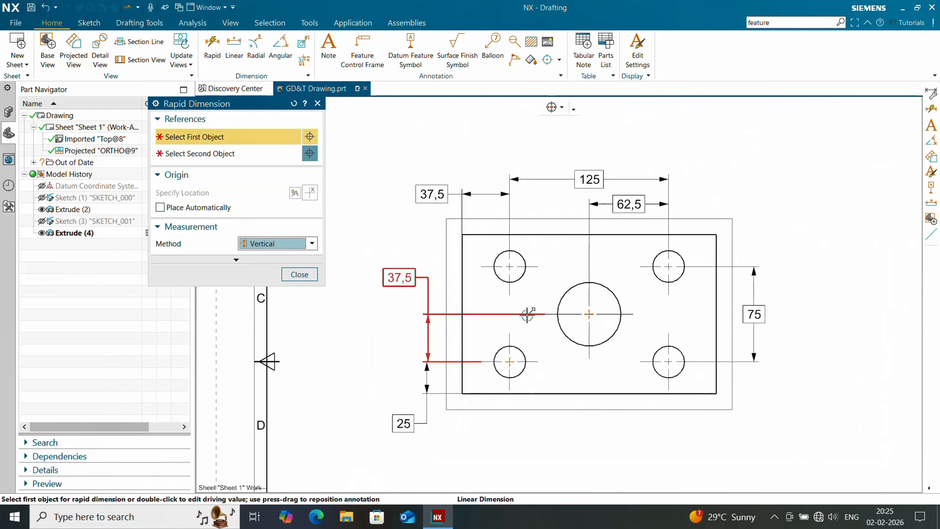
mouse_move(528, 314)
middle_mouse_down()
mouse_move(487, 330)
mouse_move(478, 352)
mouse_move(463, 356)
middle_mouse_up()
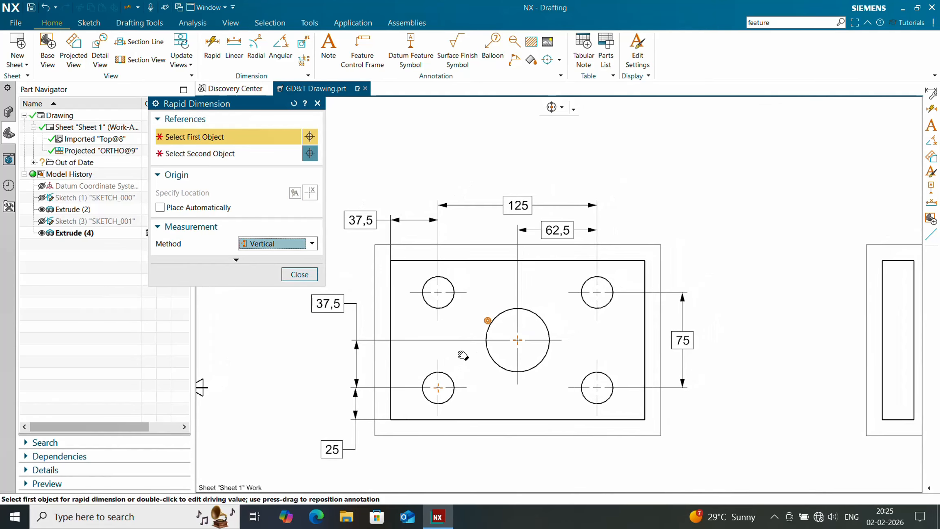
middle_click_drag(697, 205, 691, 206)
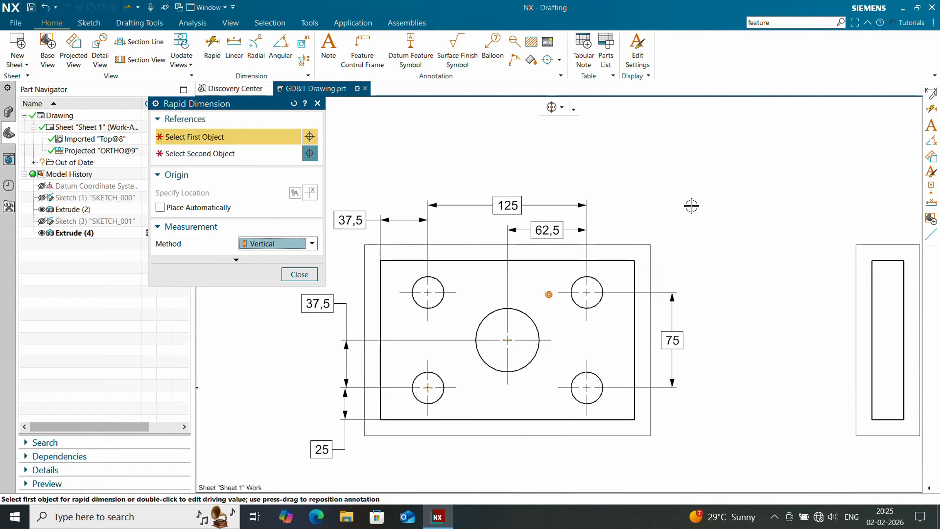
middle_click_drag(729, 232, 638, 236)
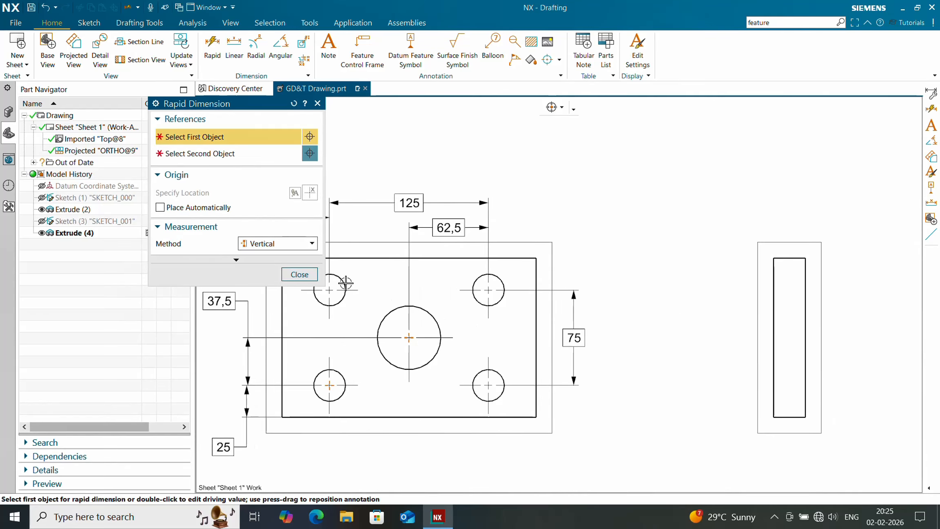
- Finish dimensioning and move the projected side view closer to the plate's front view
left_click(299, 274)
scroll(710, 408, "up", 2)
scroll(755, 408, "down", 2)
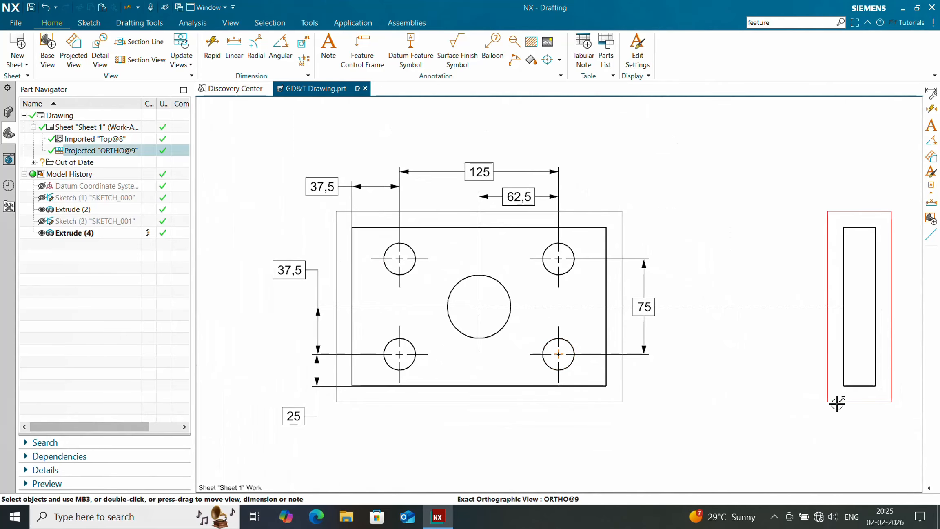
left_click_drag(837, 399, 783, 405)
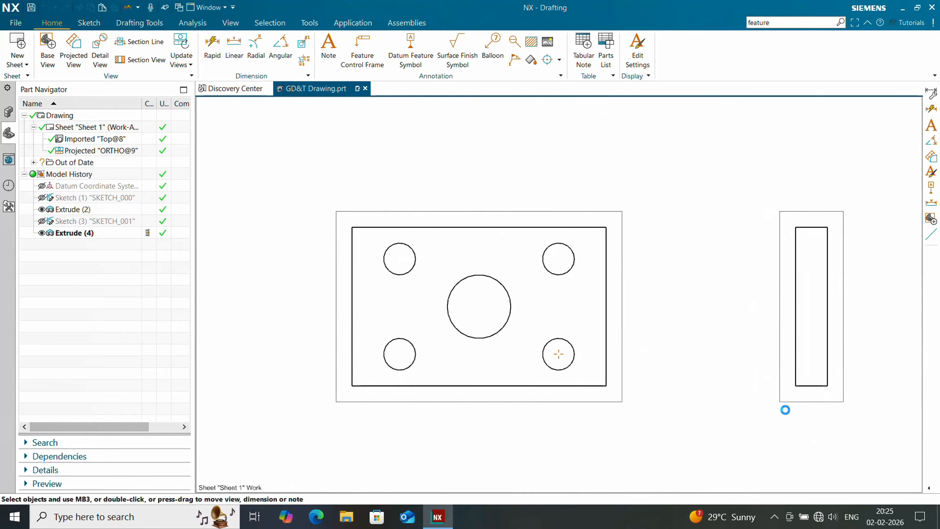
middle_click_drag(789, 433, 726, 433)
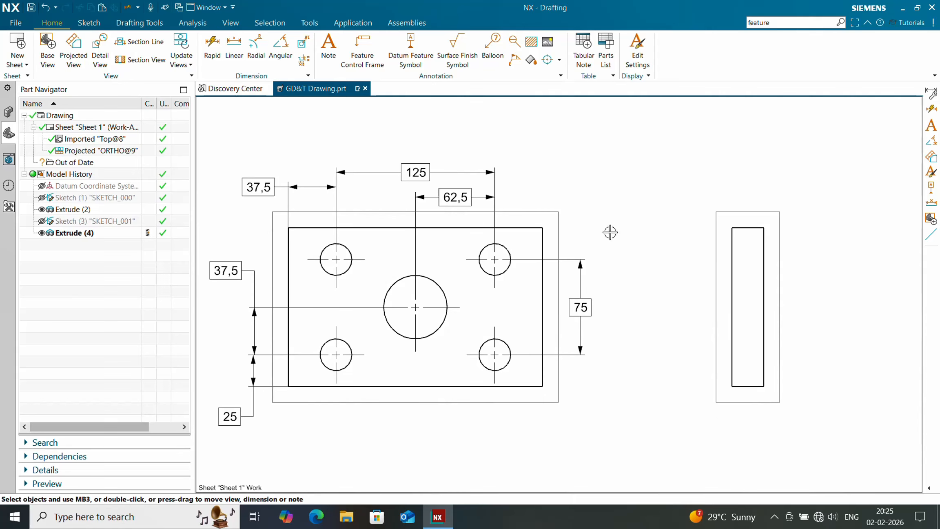
- Attach datum feature symbol A to the right edge of the side view, with its frame placed outside that edge
left_click(417, 69)
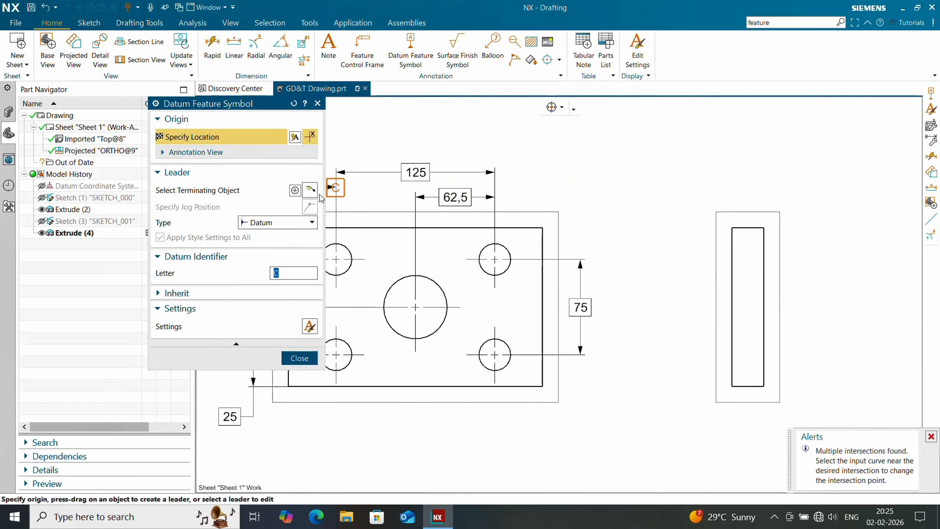
left_click(310, 191)
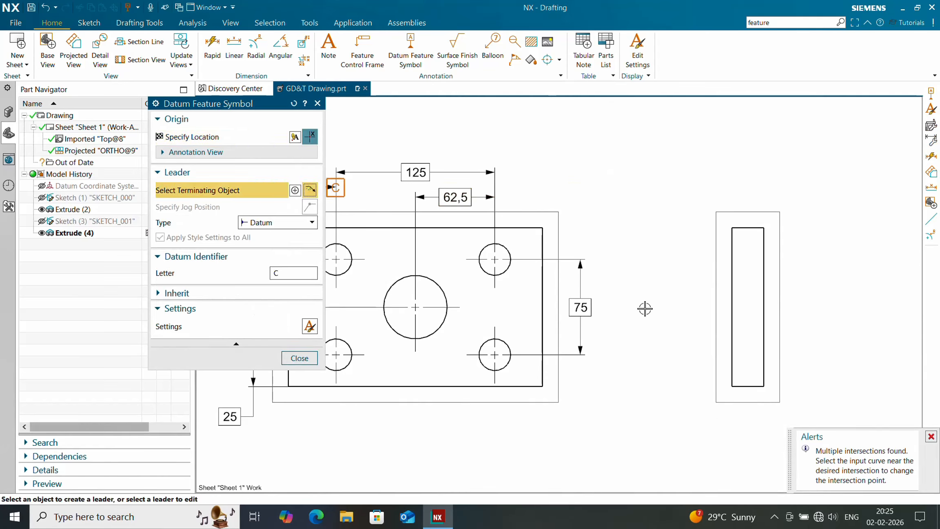
left_click(764, 345)
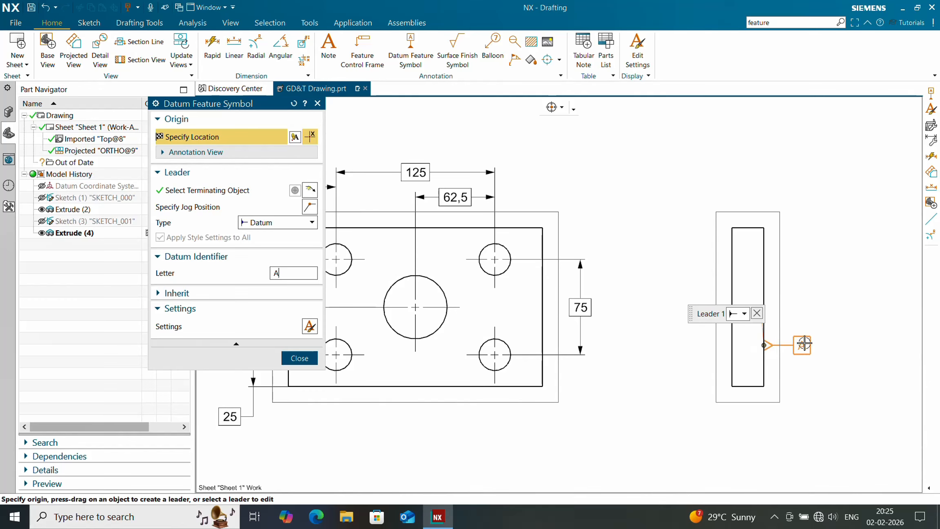
left_click(810, 345)
- Attach datum feature symbol B to the plate's bottom edge near the lower-left corner, with its frame below
middle_click_drag(642, 417, 742, 416, "shift")
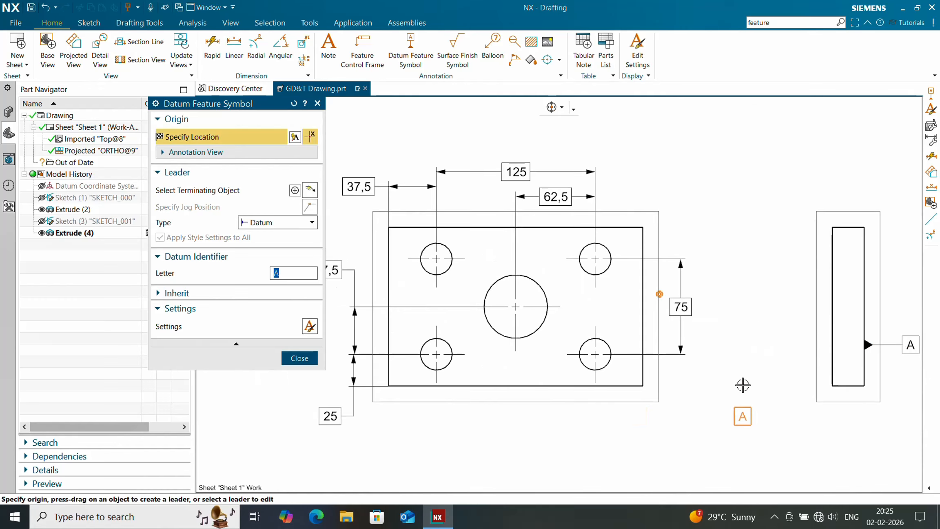
middle_click_drag(615, 409, 729, 401, "shift")
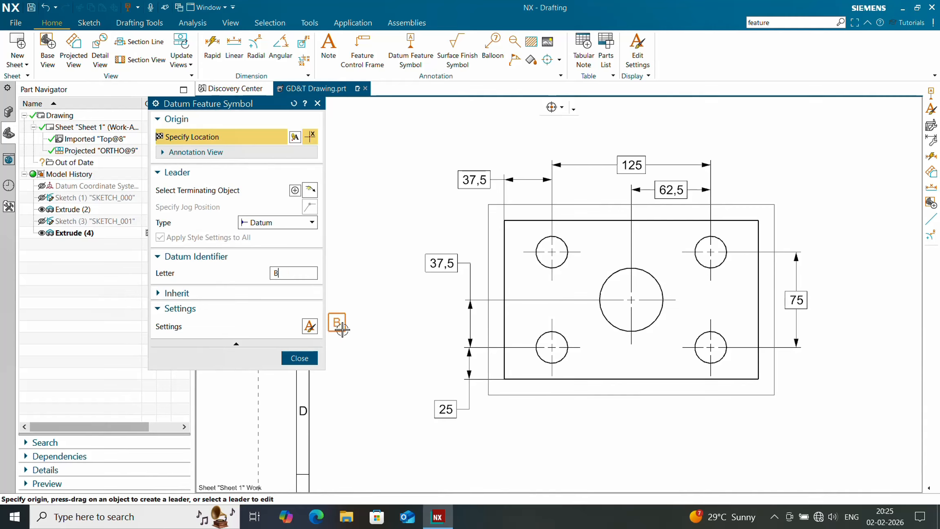
left_click(482, 382)
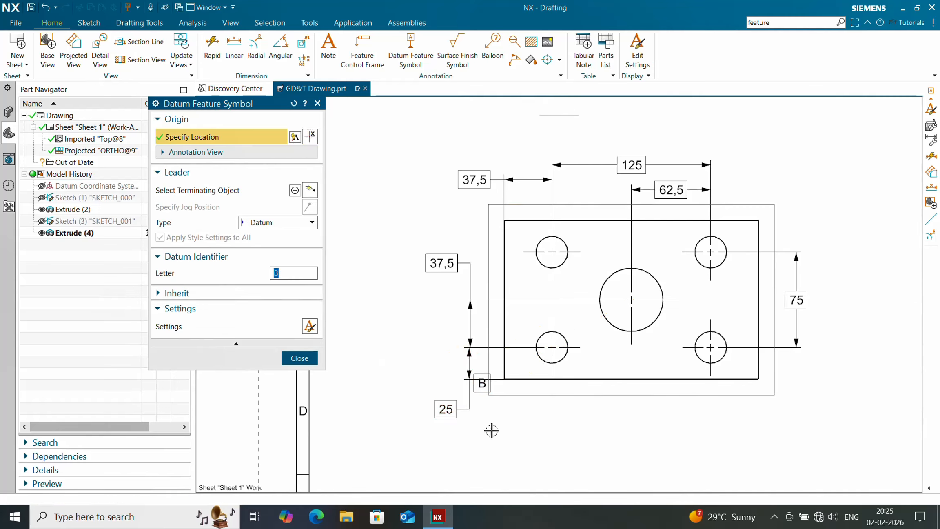
left_click(310, 191)
left_click(510, 380)
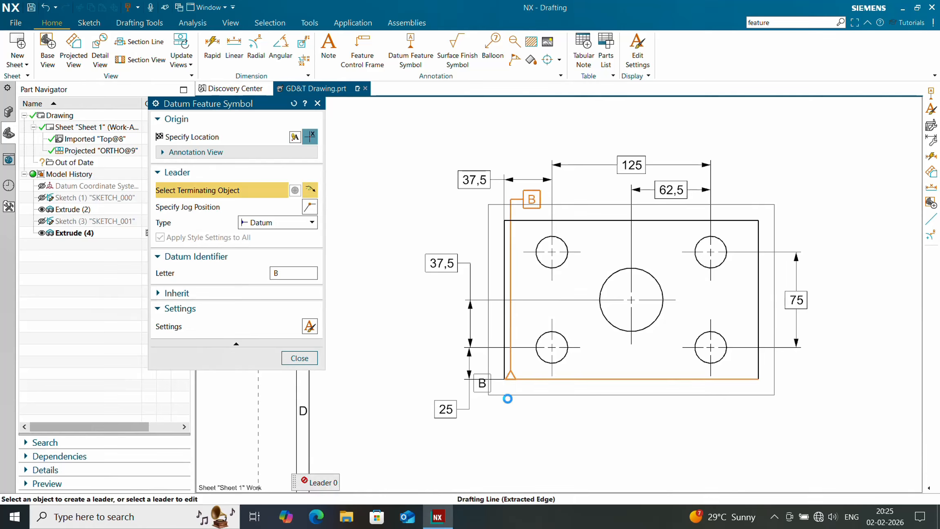
left_click(510, 419)
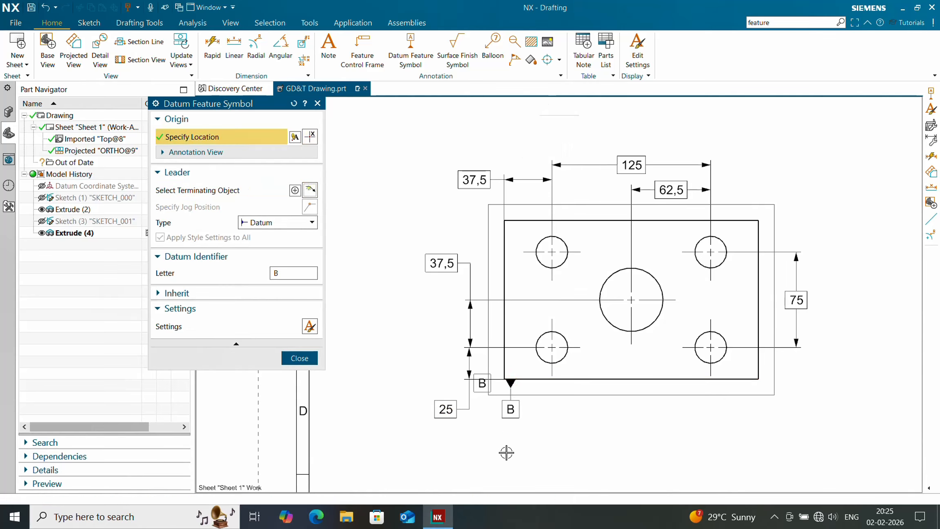
key("Escape")
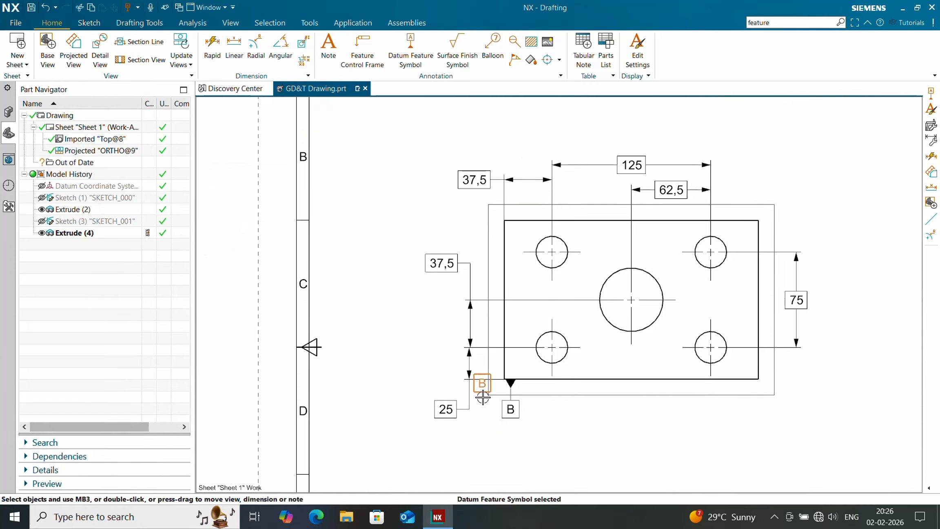
- Delete the loose B datum symbol without a leader and move the attached B frame slightly down and to the right
key("Delete")
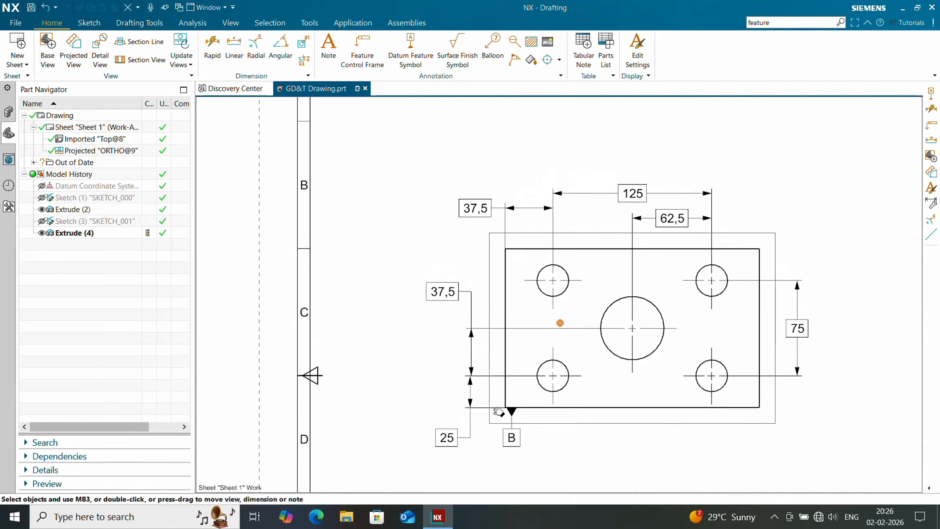
middle_click_drag(531, 435, 533, 393)
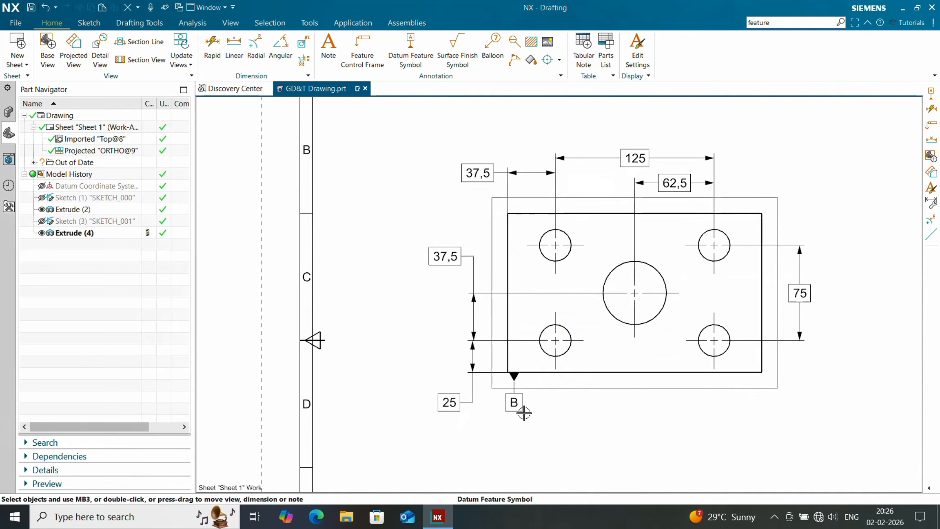
left_click_drag(524, 413, 539, 423)
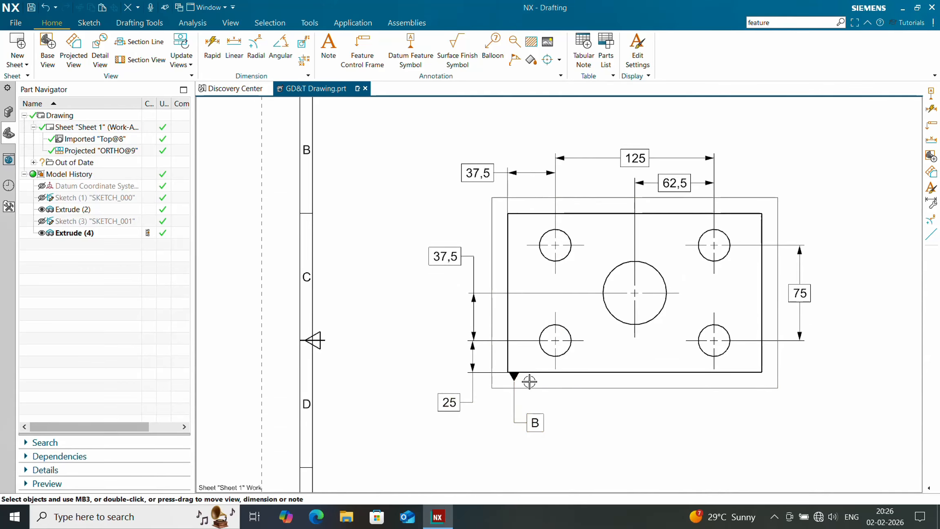
- Attach datum feature symbol C to the extension line above the plate's left edge and align the horizontal 37,5 dimension with the 125 dimension
scroll(490, 296, "up", 3)
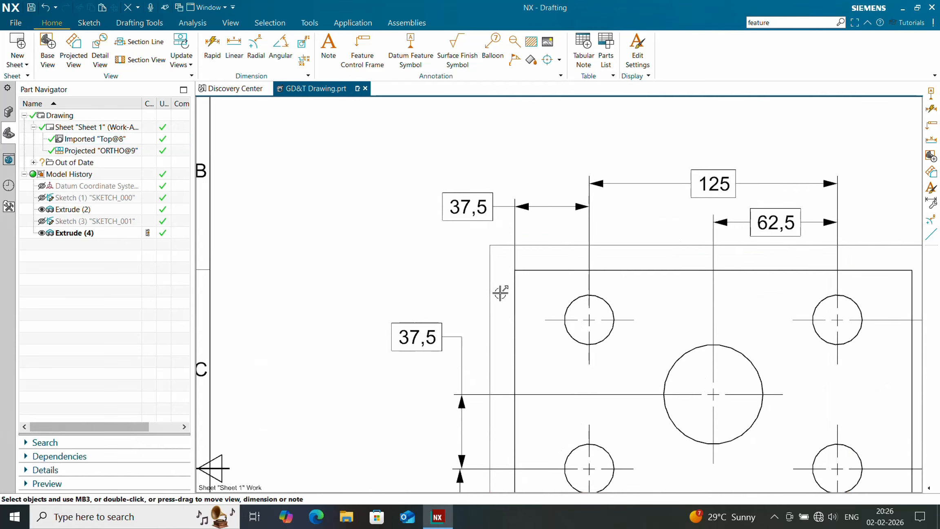
left_click(395, 57)
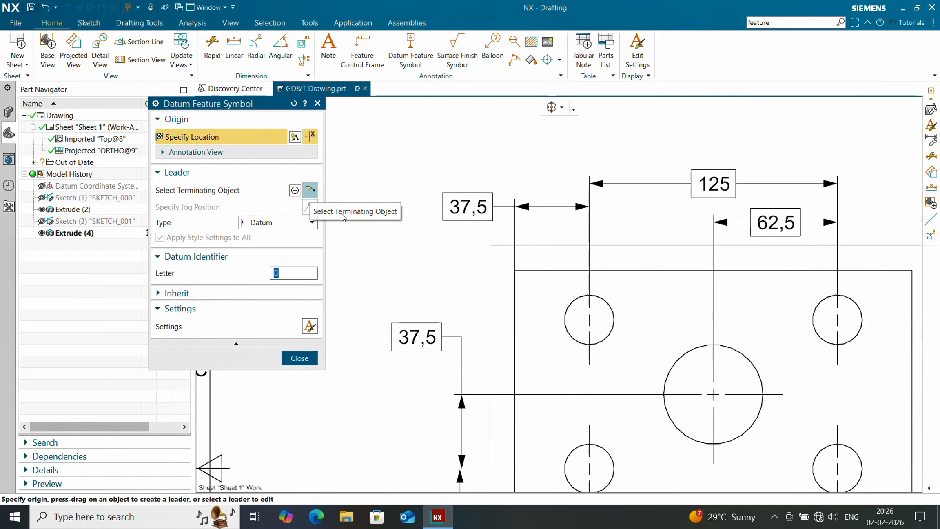
left_click(311, 196)
left_click(514, 250)
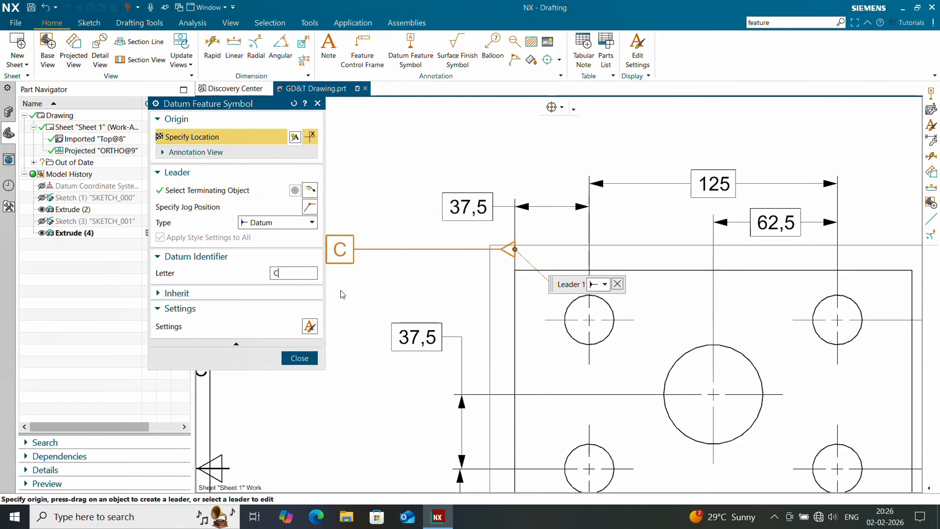
left_click(424, 283)
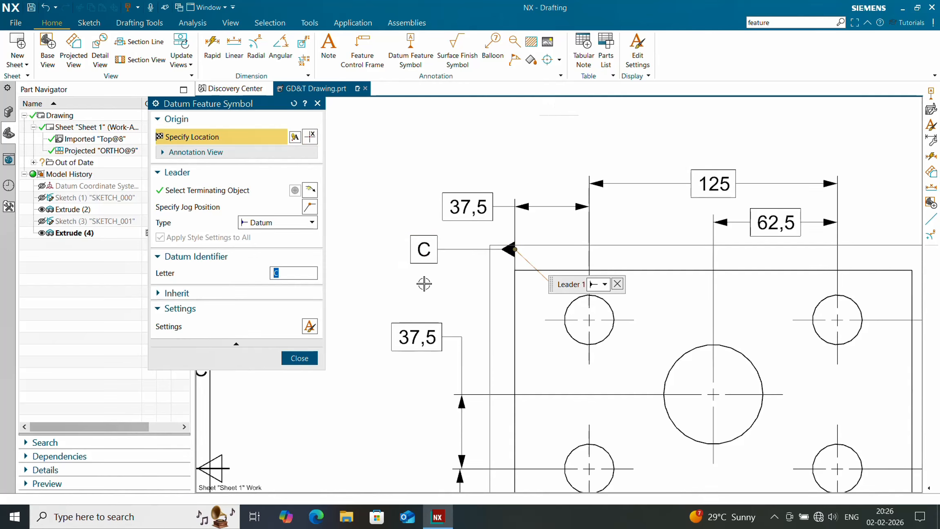
key("Escape")
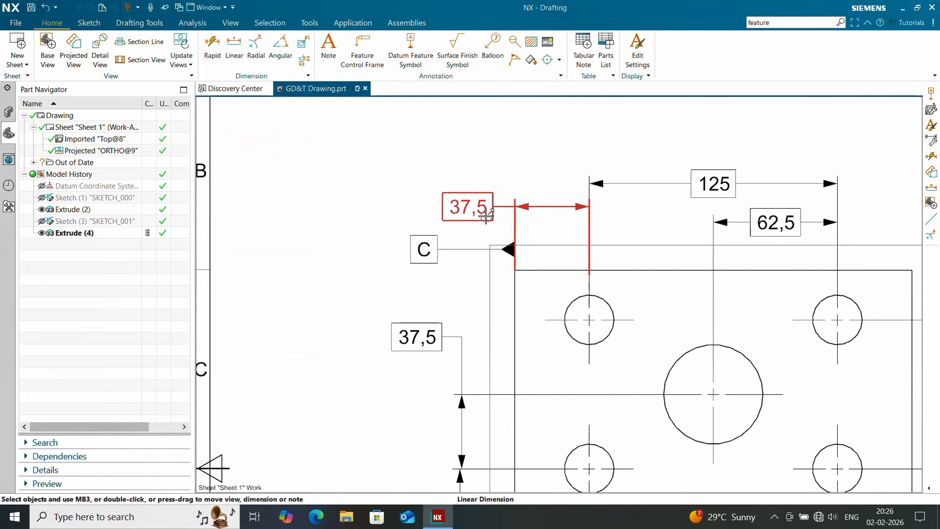
left_click(468, 206)
left_click_drag(468, 207, 479, 184)
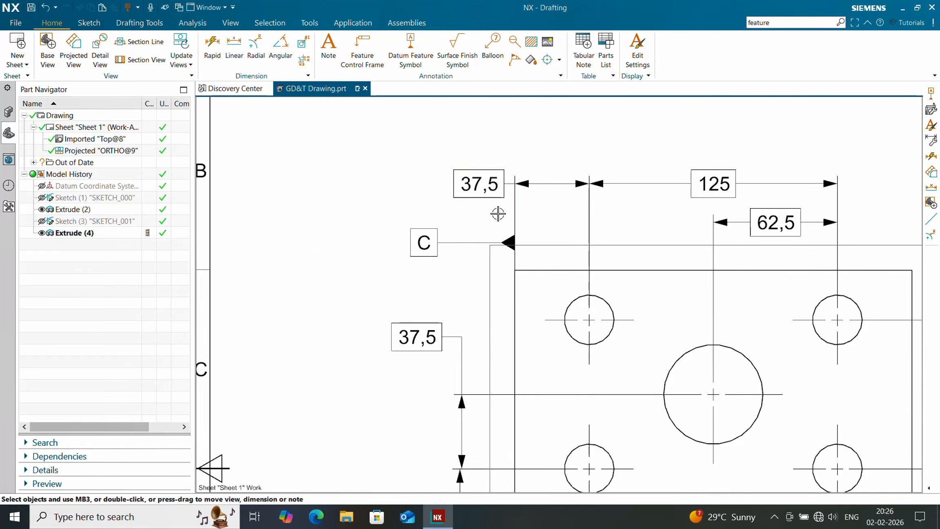
- Start a diametral dimension on the upper-right hole with horizontal text and the prefix 4x
scroll(572, 221, "down", 1)
middle_click_drag(579, 221, 493, 215)
scroll(579, 244, "down", 2)
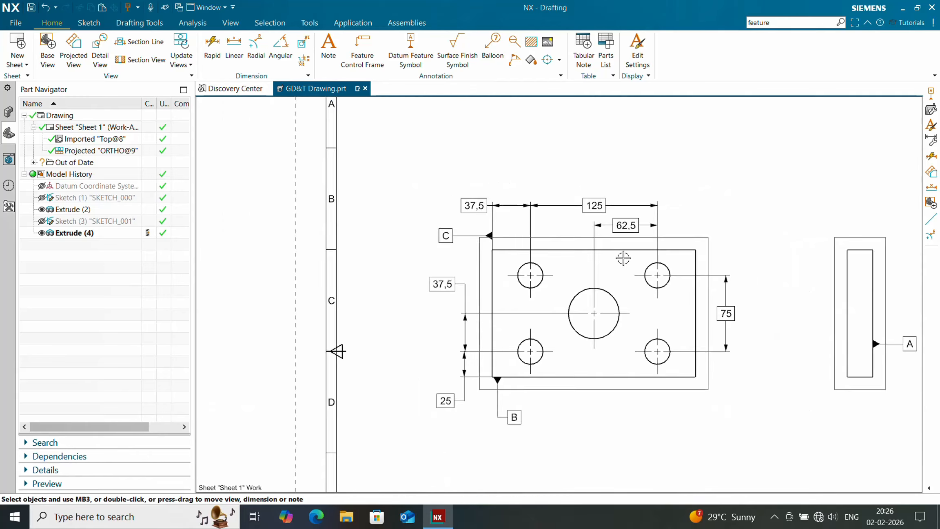
middle_click_drag(624, 258, 532, 258)
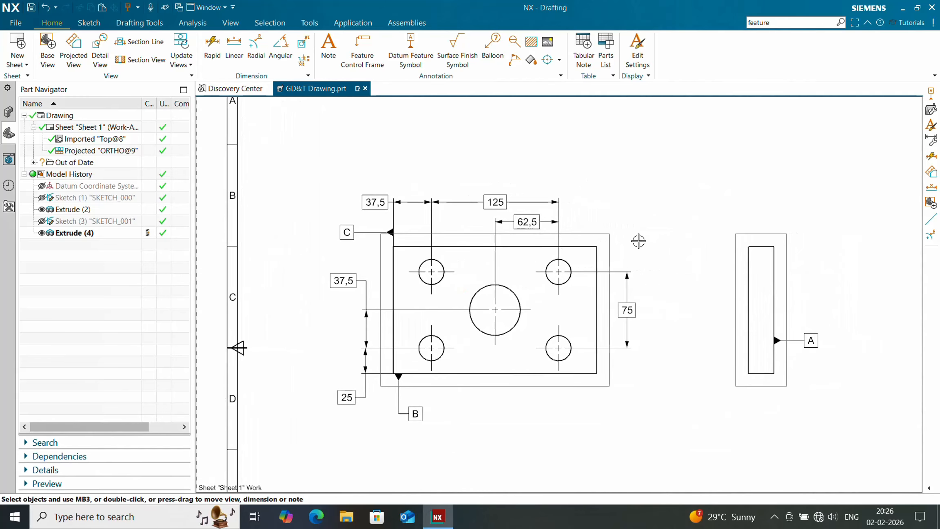
scroll(624, 246, "up", 2)
middle_click_drag(637, 235, 631, 239)
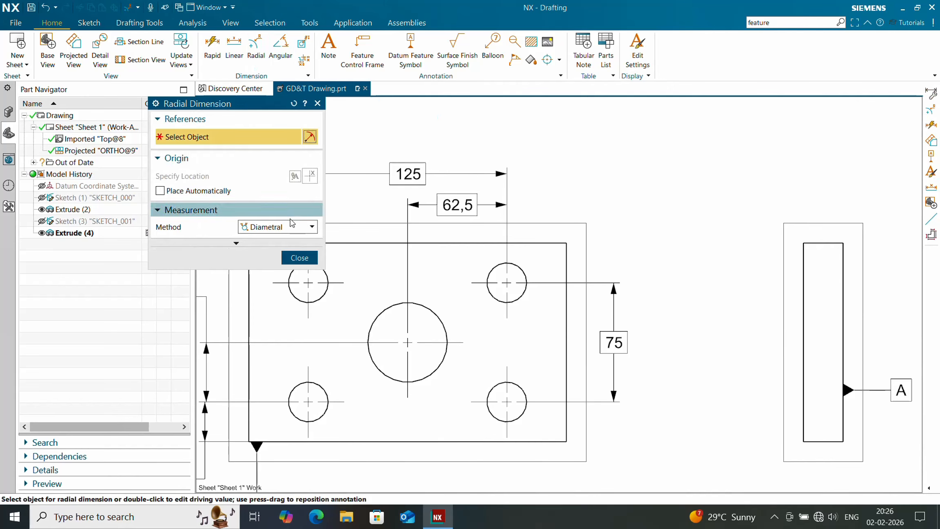
left_click(518, 268)
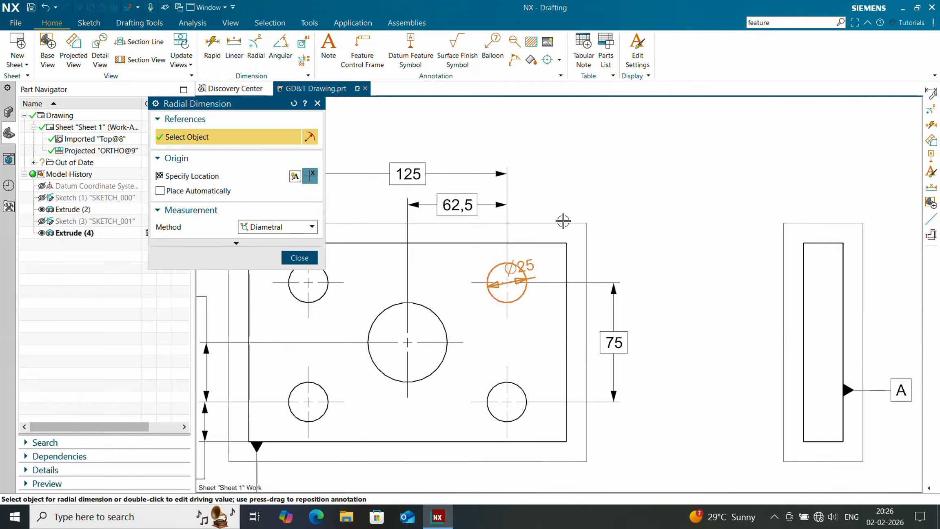
mouse_move(611, 175)
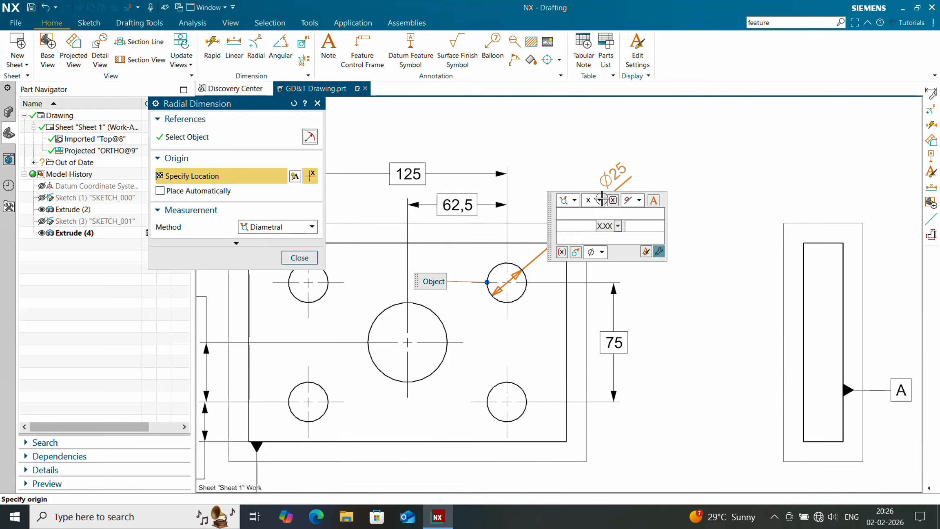
left_click(630, 202)
left_click(634, 215)
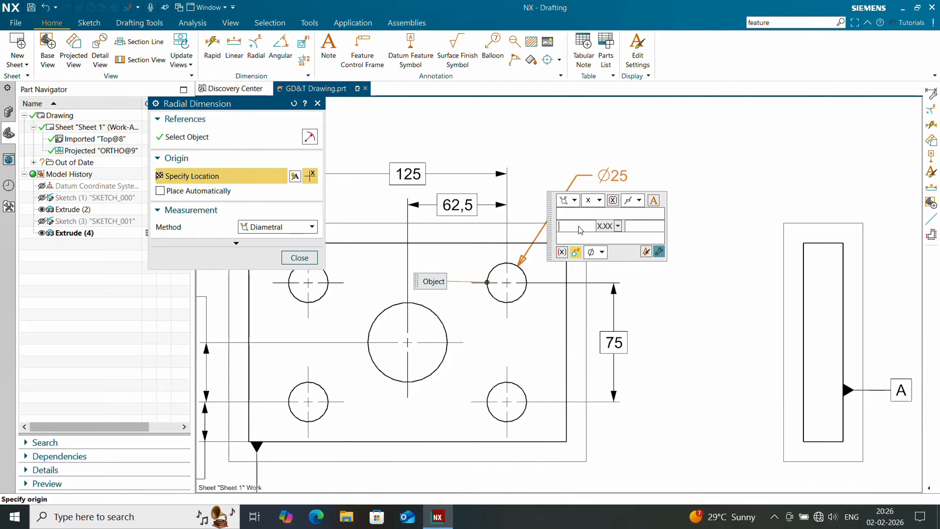
type("4x")
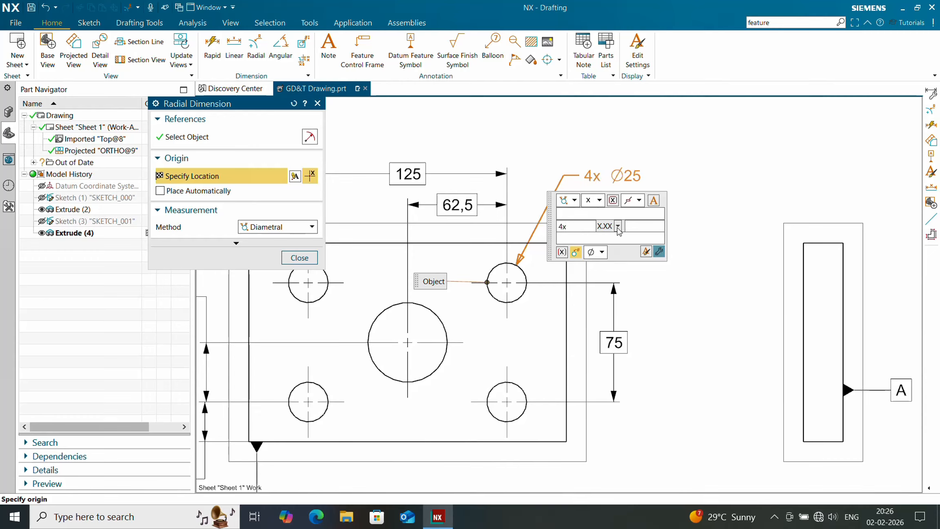
- Give the hole diameter dimension an equal bilateral tolerance of ±0,25 and place it above and to the right of the plate
left_click(618, 226)
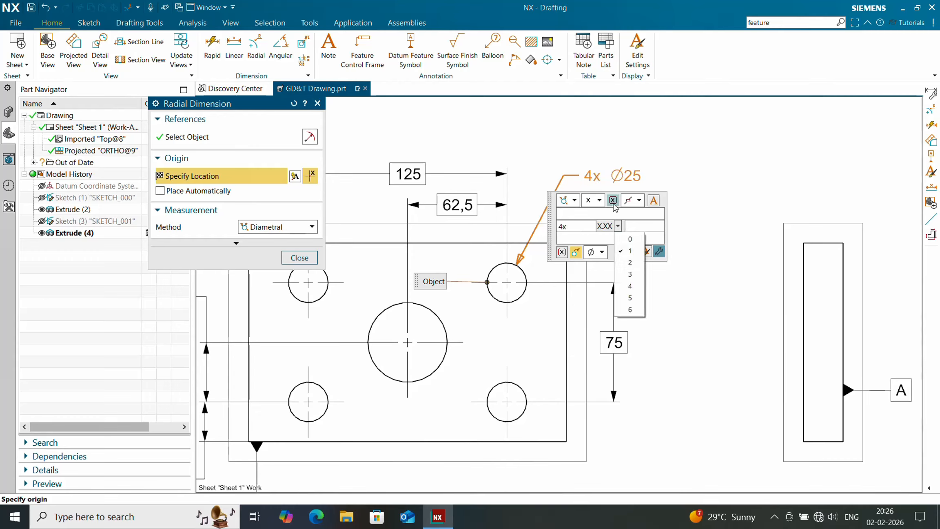
left_click(599, 200)
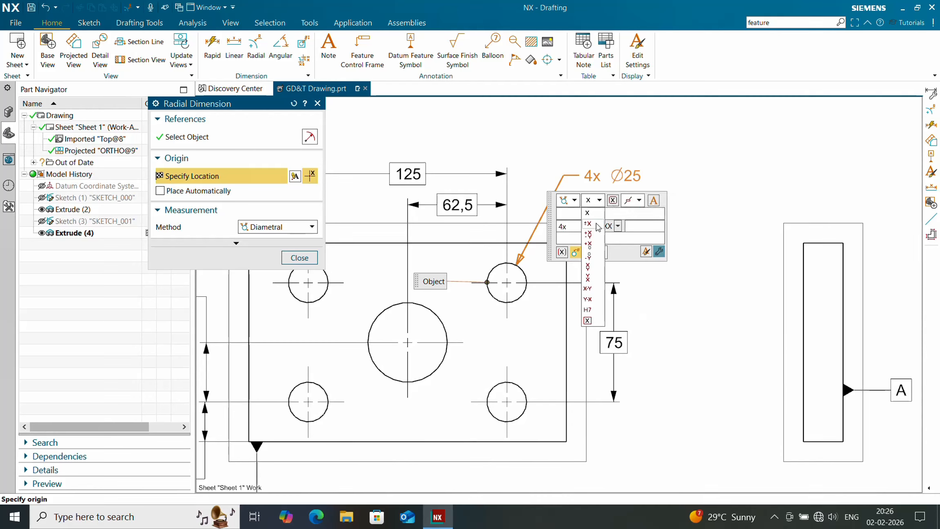
left_click(594, 228)
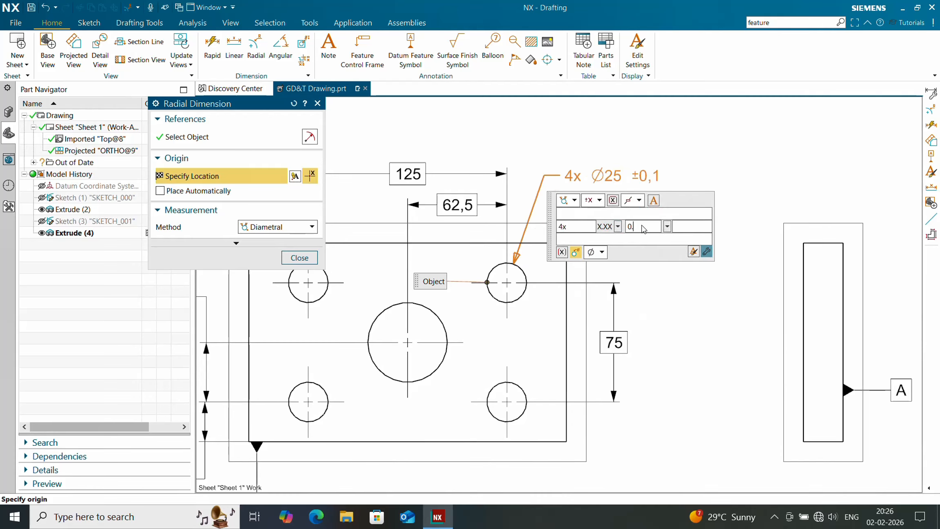
left_click(667, 171)
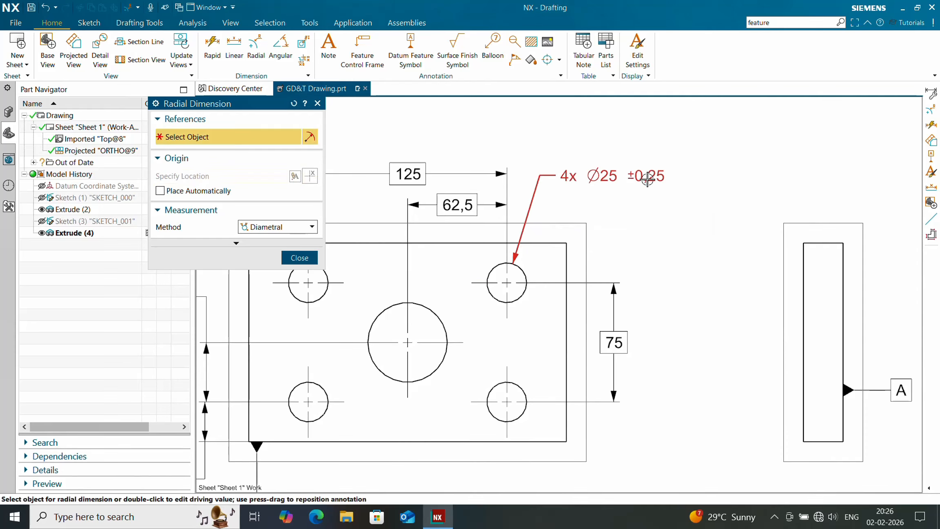
left_click_drag(635, 178, 663, 175)
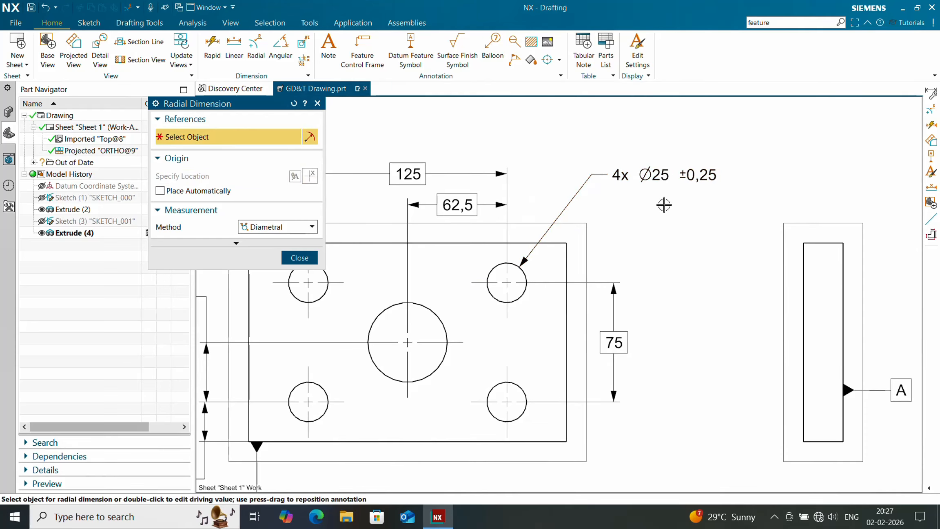
middle_click_drag(672, 216, 671, 201)
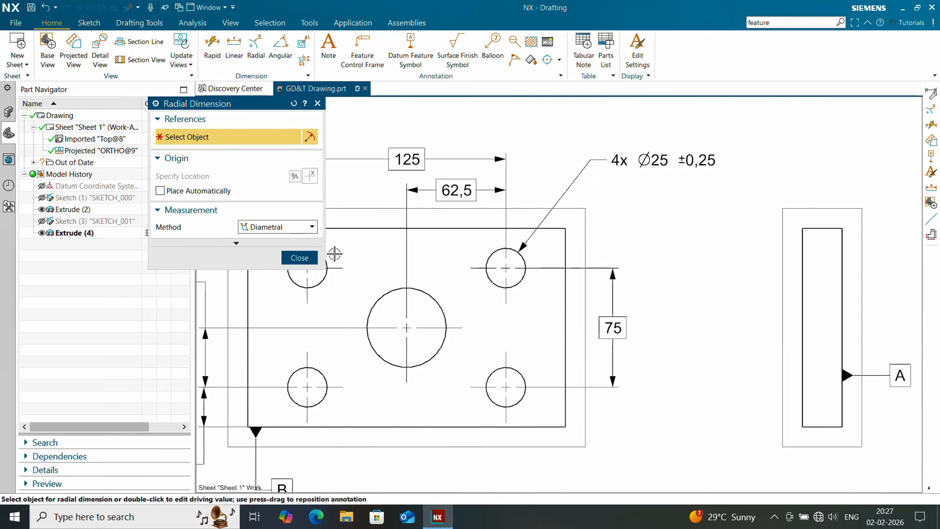
left_click(300, 260)
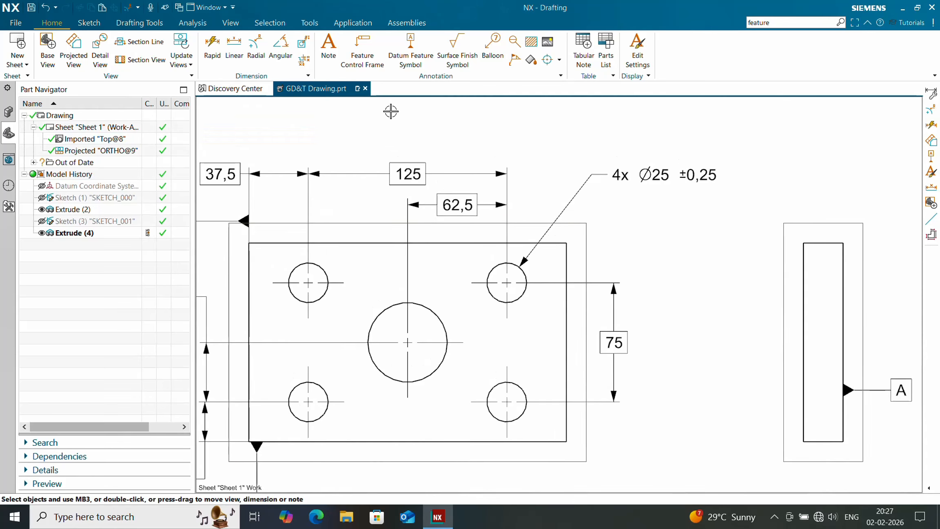
- Start a single position feature control frame with a diametral tolerance of 0.45 at maximum material condition
left_click(368, 59)
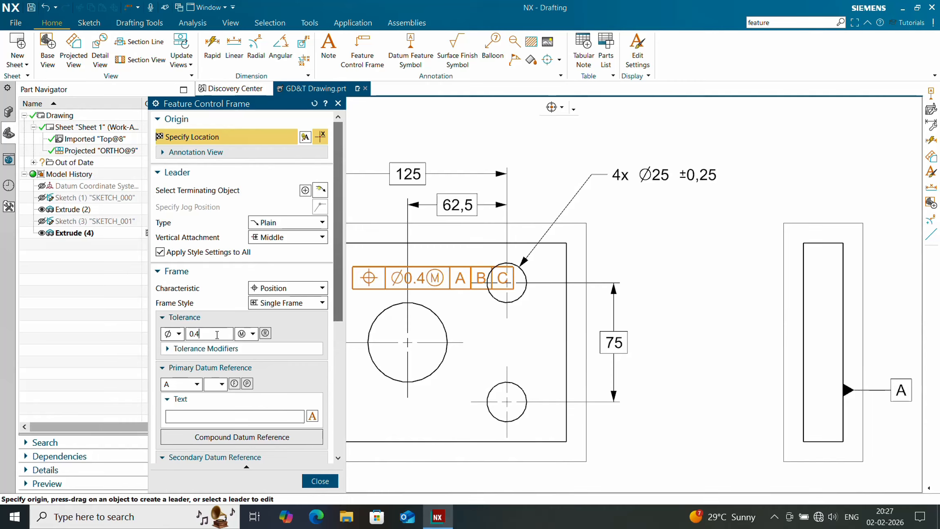
left_click(268, 287)
left_click(273, 398)
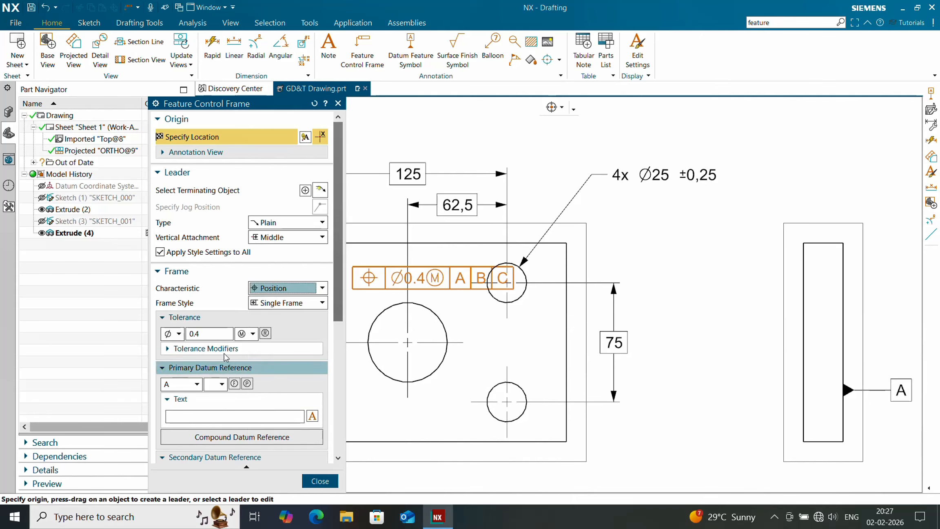
left_click(211, 334)
key("BackSpace")
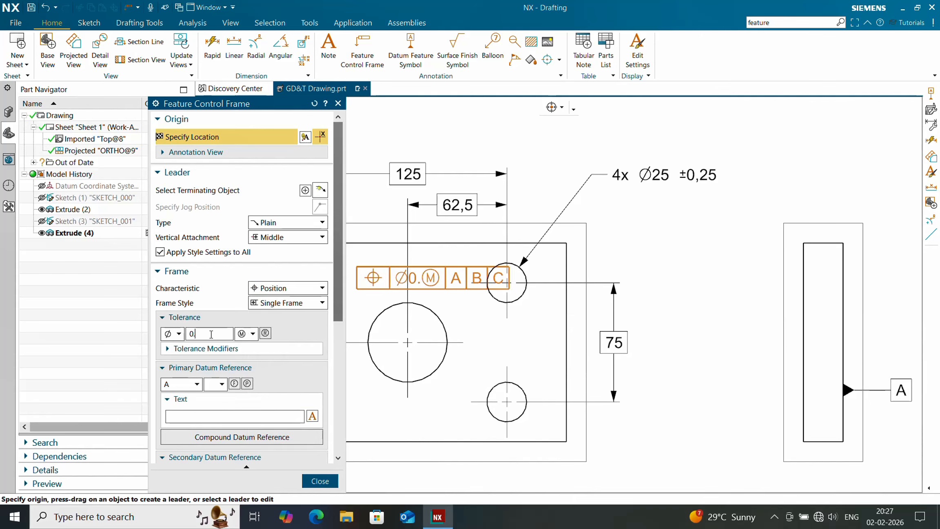
type(".45")
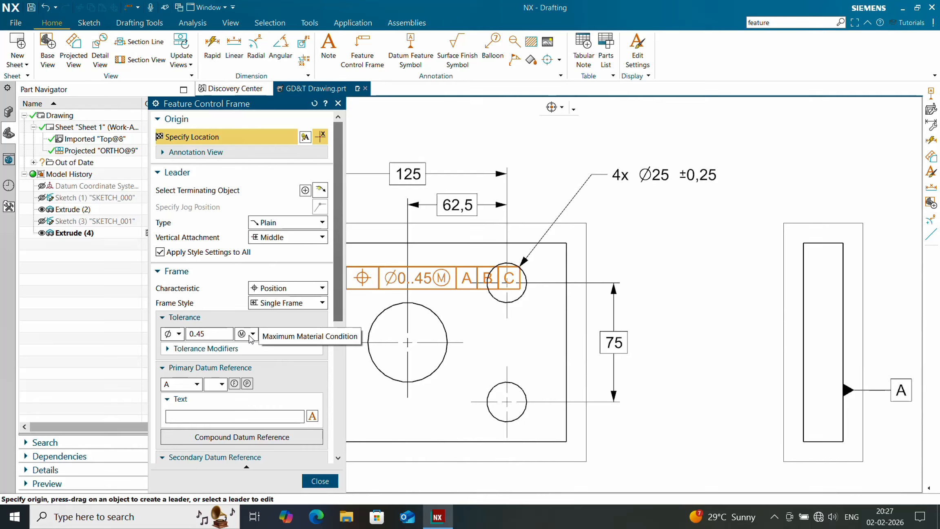
left_click(252, 334)
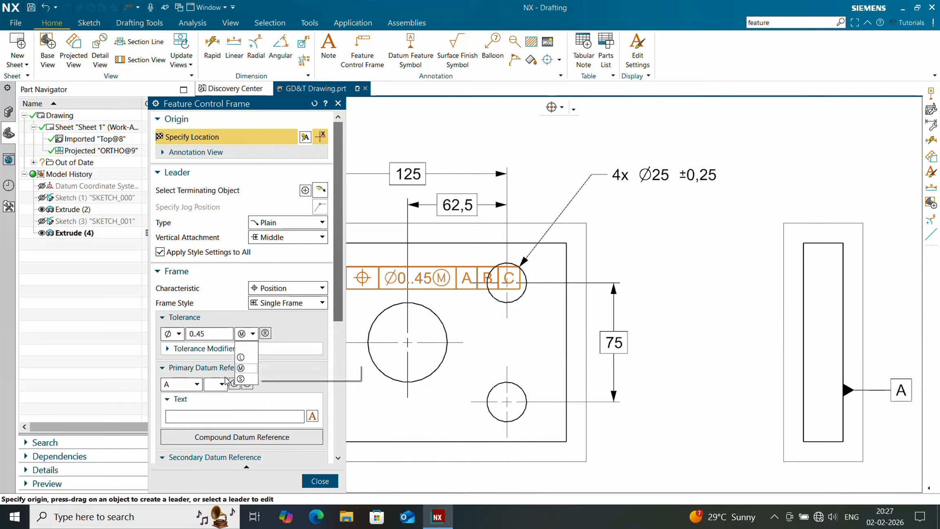
left_click(250, 368)
- Place the position frame with datum references A, B and C directly beneath the 4x Ø25 hole dimension
scroll(215, 340, "down", 3)
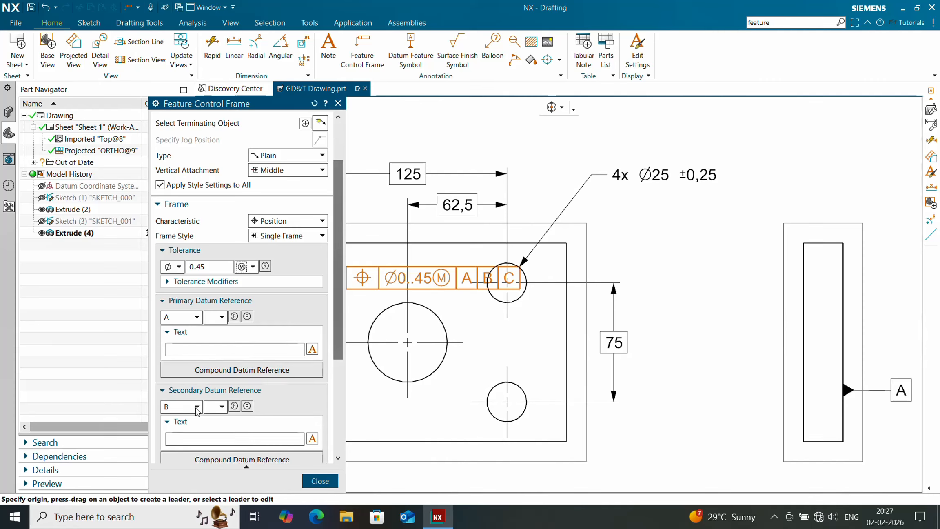
left_click_drag(338, 353, 338, 408)
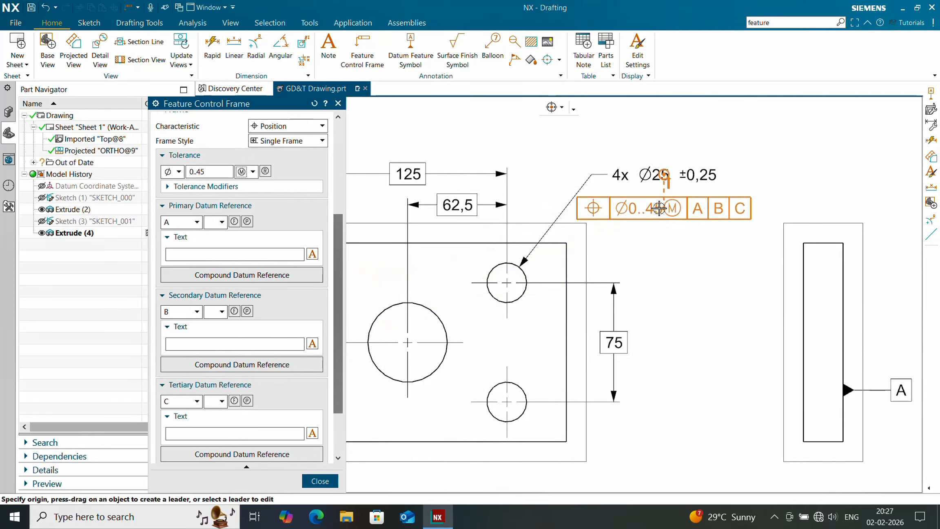
left_click(663, 204)
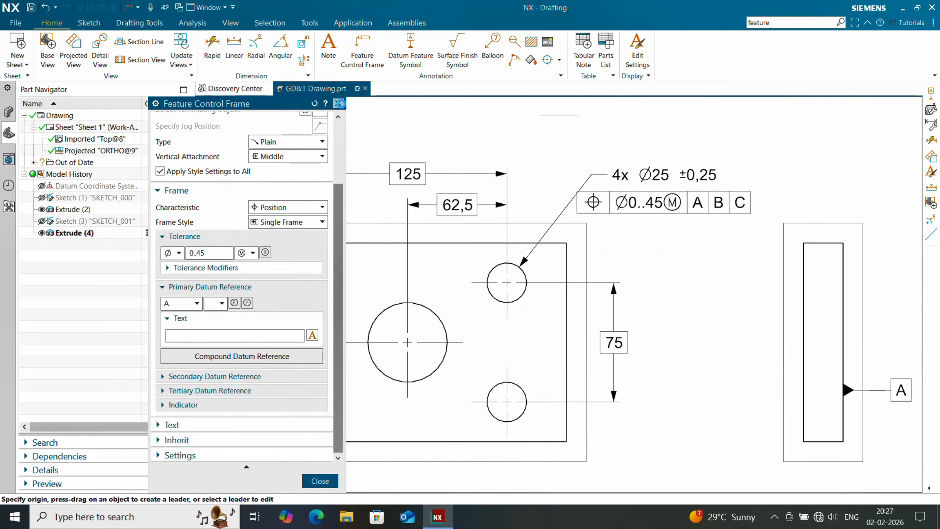
left_click(338, 103)
- Attach datum feature symbol D to the underside of the position frame and place it just below
left_click(410, 48)
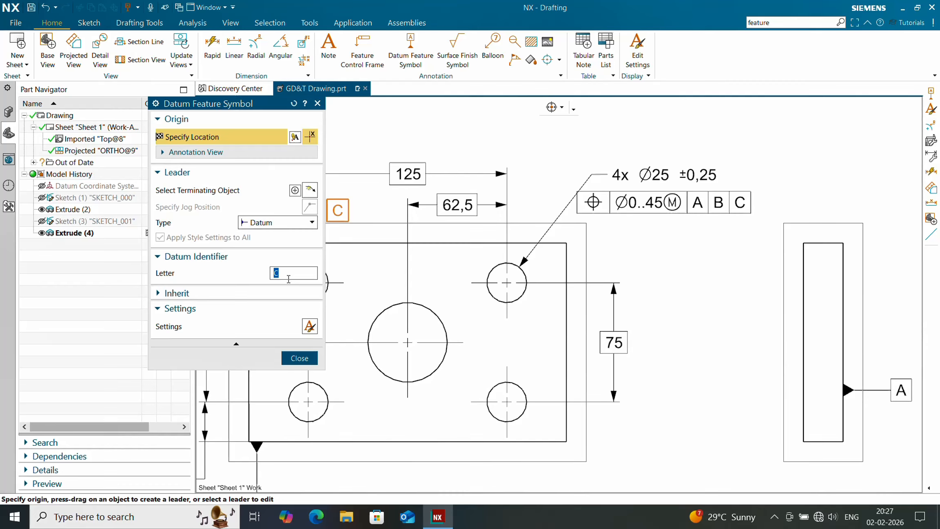
left_click(309, 190)
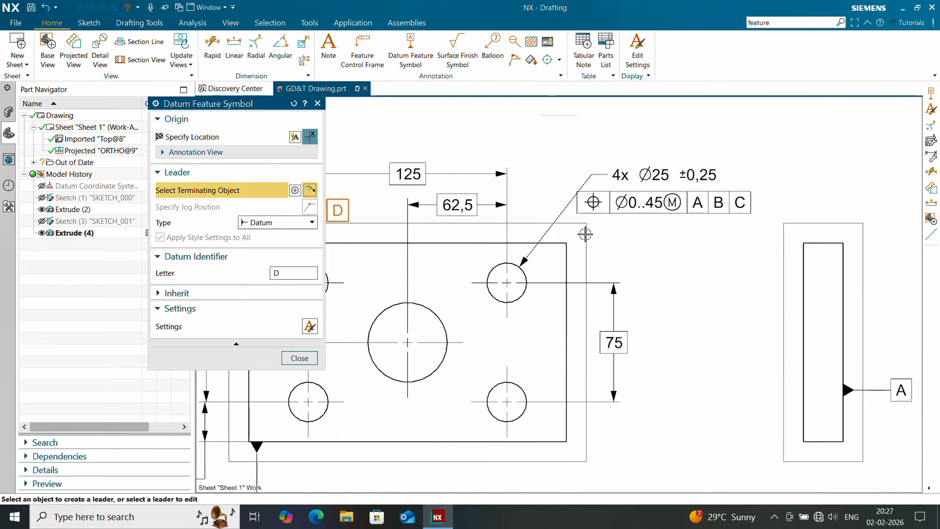
left_click(666, 217)
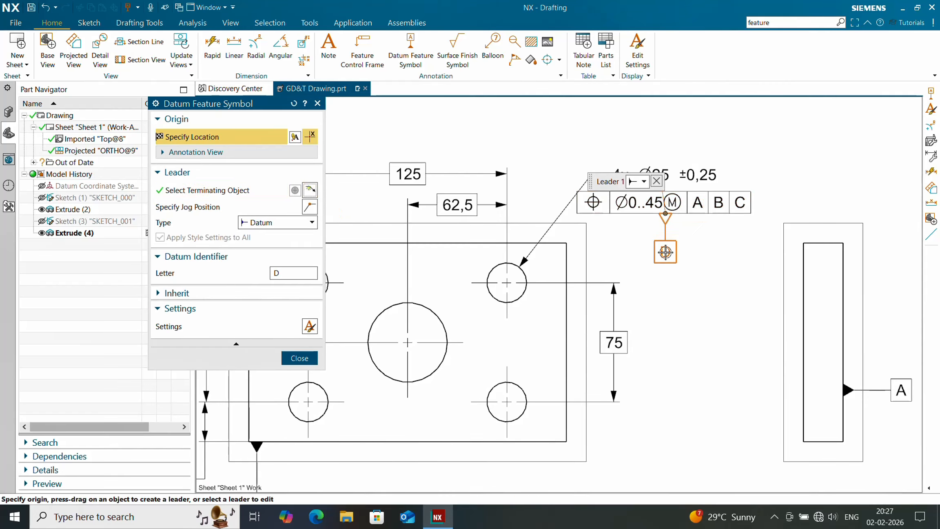
left_click(689, 306)
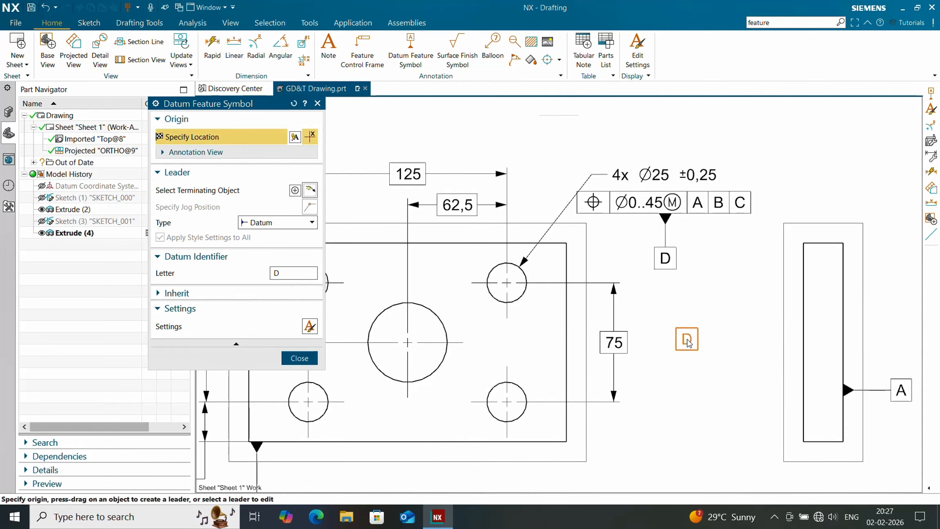
scroll(687, 306, "down", 3)
key("Escape")
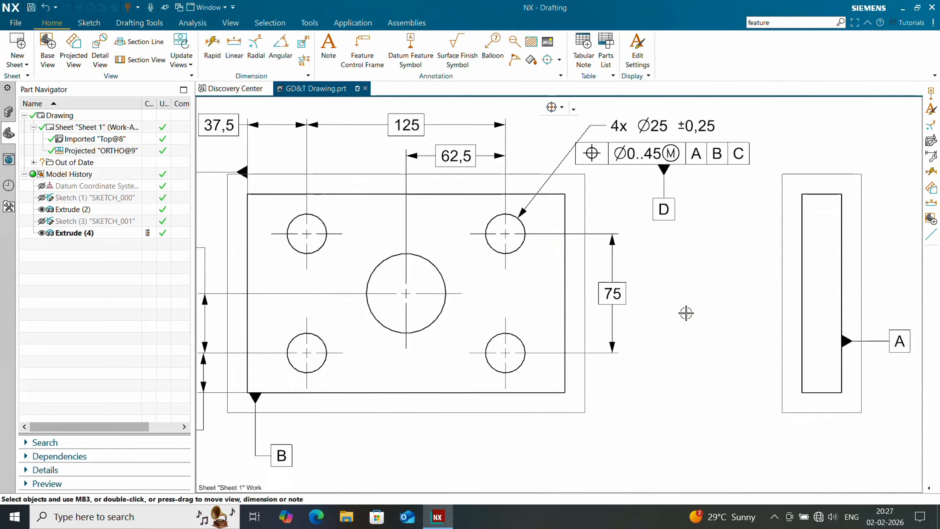
- Start a diametral dimension on the large central hole with horizontal text on its leader
scroll(682, 311, "up", 3)
left_click(257, 48)
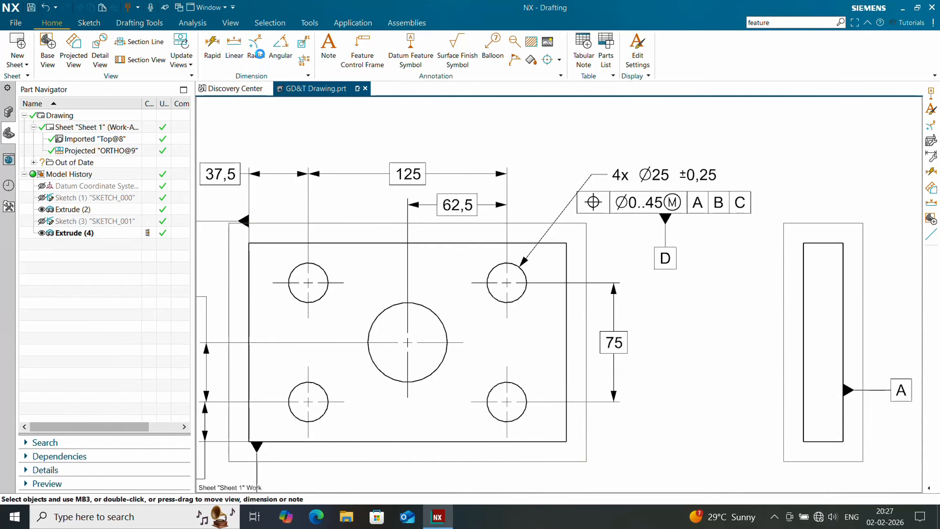
mouse_move(464, 311)
middle_mouse_down()
mouse_move(490, 262)
mouse_move(519, 255)
middle_mouse_up()
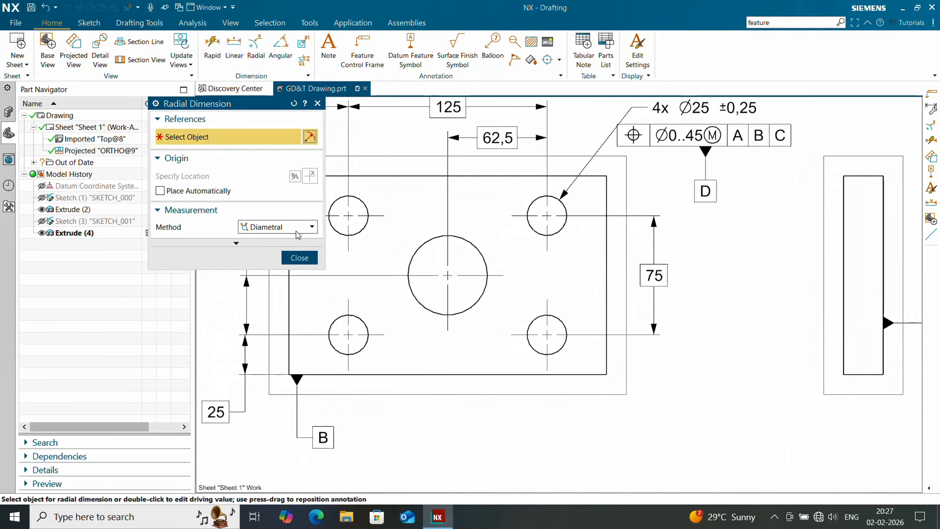
left_click(480, 314)
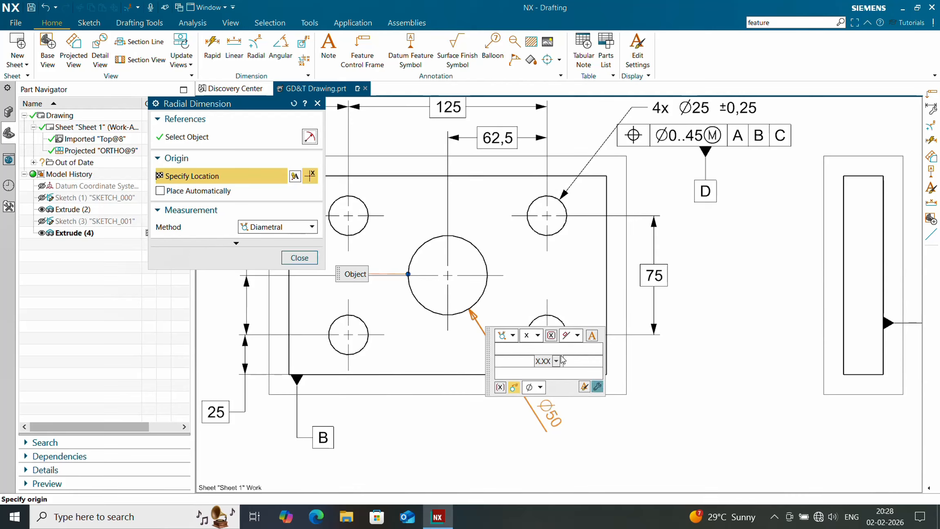
left_click(577, 336)
left_click(568, 346)
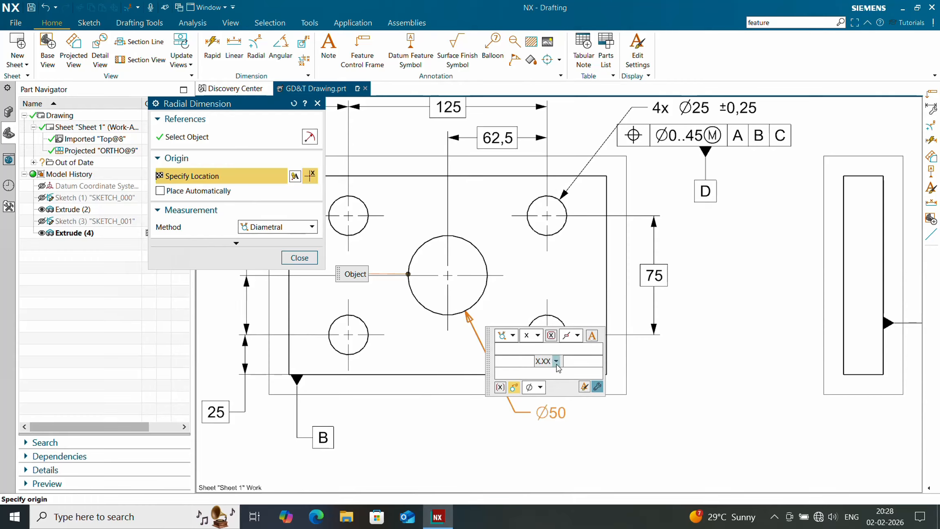
- Give the central hole's diameter an equal bilateral tolerance of ±0,35 and place the dimension below the plate
left_click(538, 336)
left_click(532, 360)
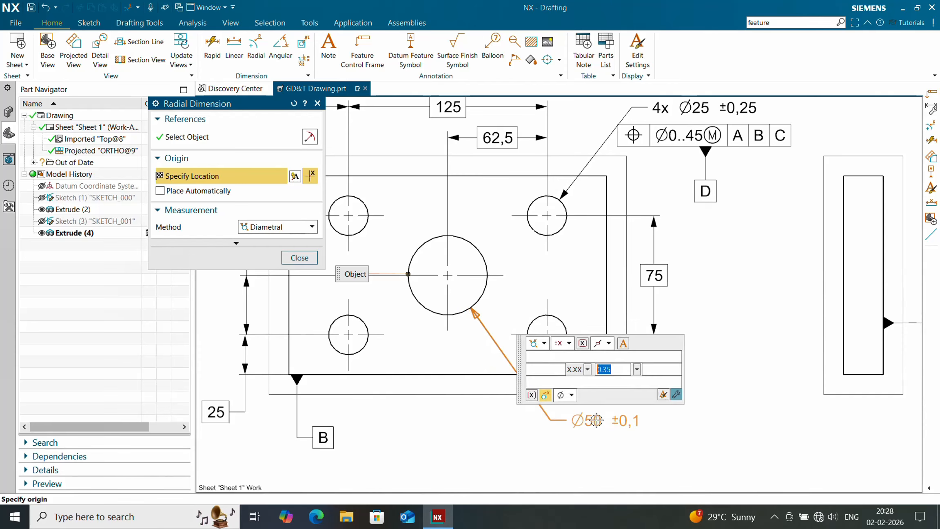
left_click(583, 420)
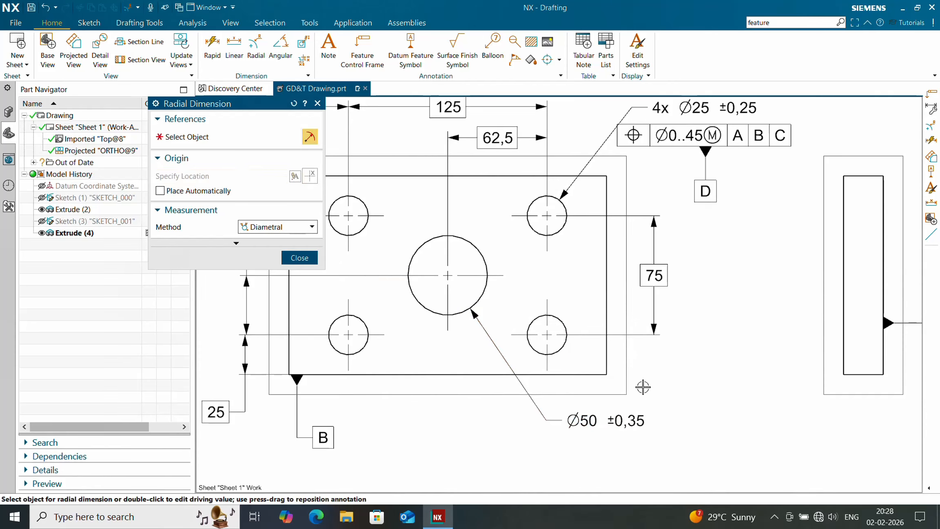
middle_click_drag(654, 398, 644, 388, "shift")
left_click(318, 103)
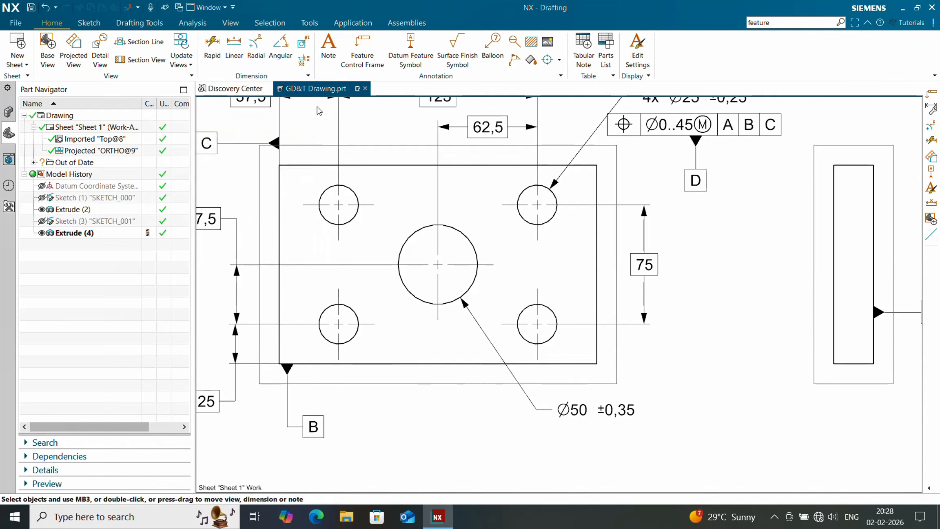
- Start a second position feature control frame with a diametral tolerance of 0.2 at maximum material condition
left_click(369, 54)
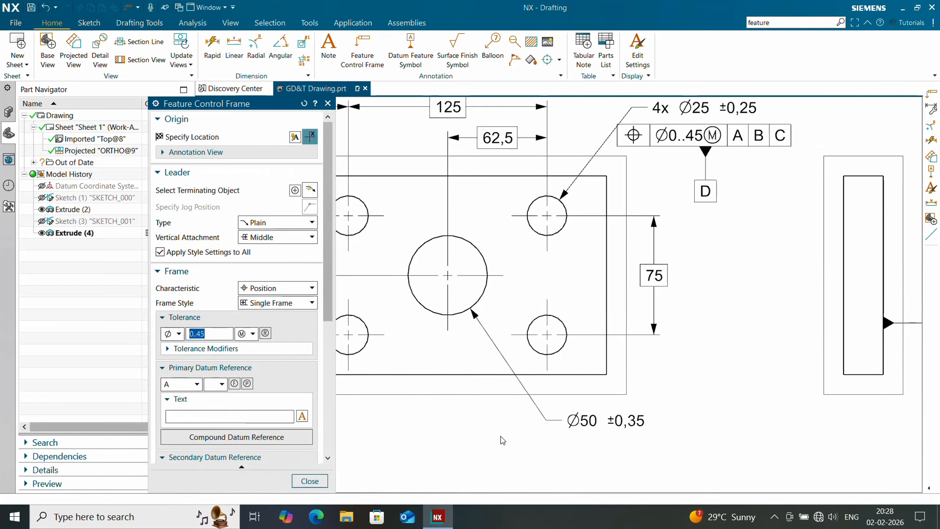
left_click(217, 333)
type("0.45")
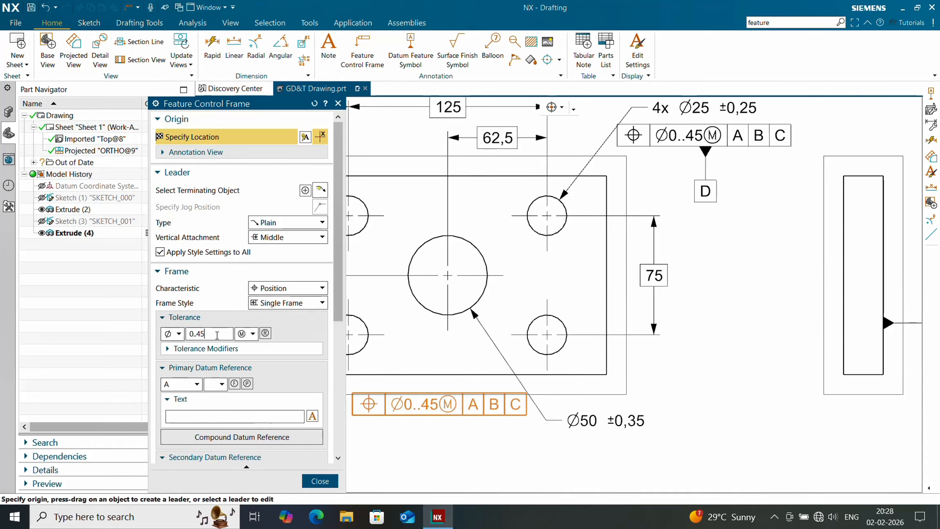
key("BackSpace")
key("BackSpace")
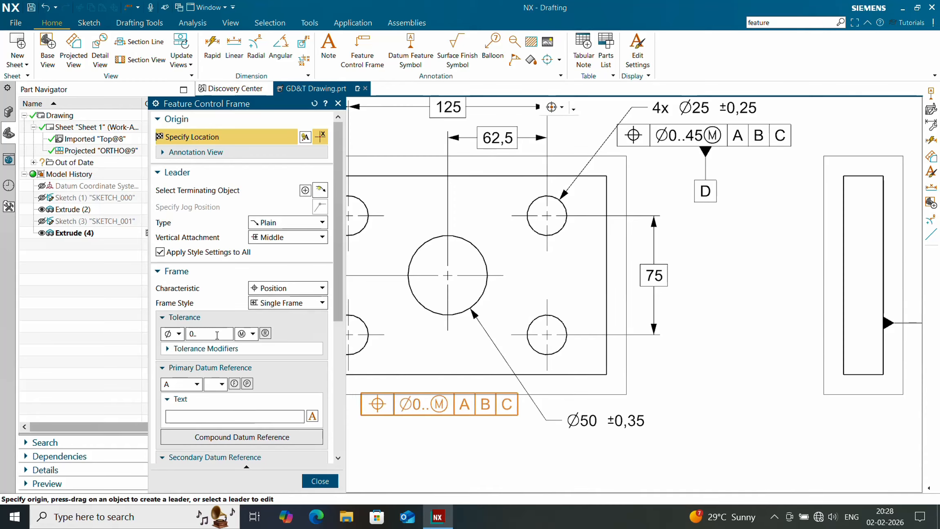
type("2")
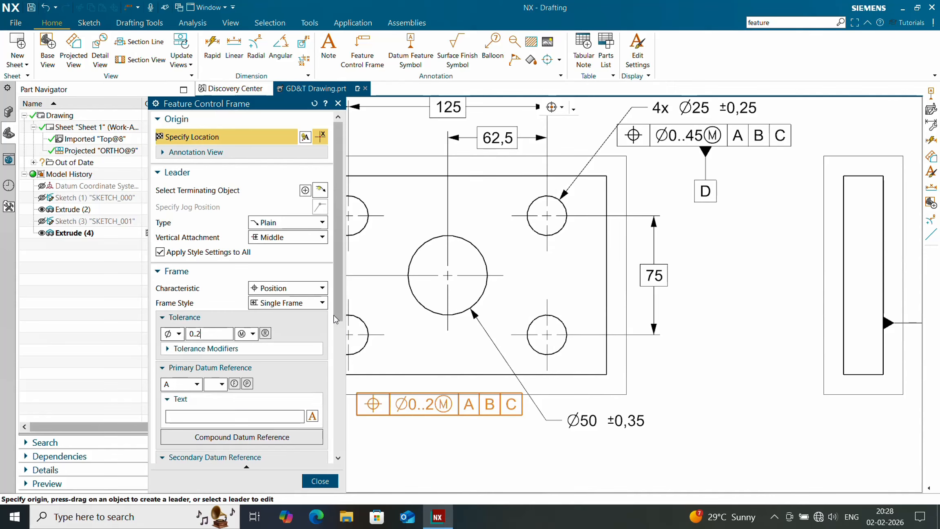
- Clear the new frame's tertiary datum and set its secondary datum to D at maximum material condition
left_click_drag(337, 321, 341, 412)
left_click(166, 390)
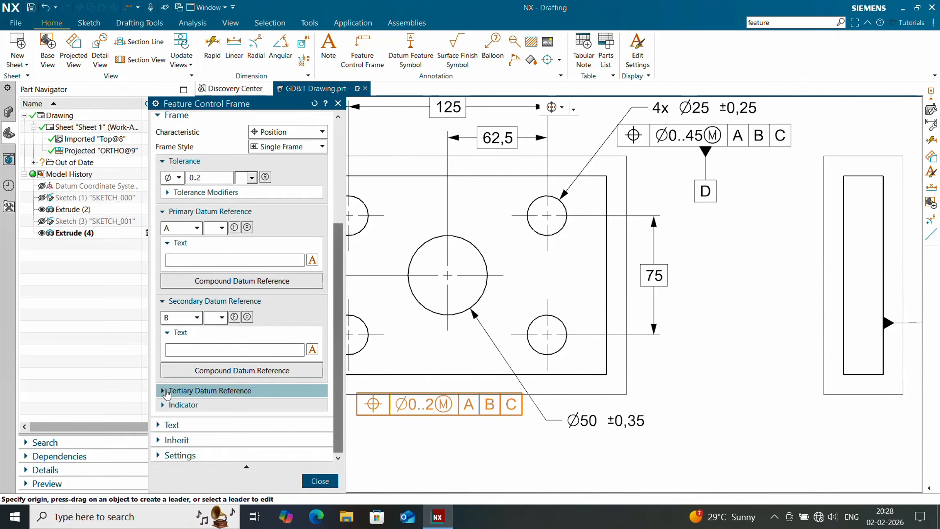
left_click(166, 391)
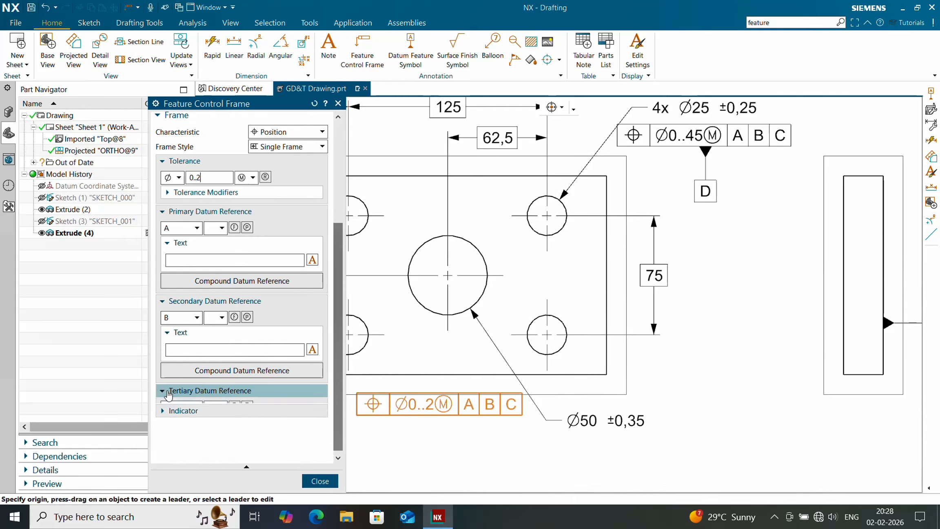
left_click(185, 397)
left_click(183, 409)
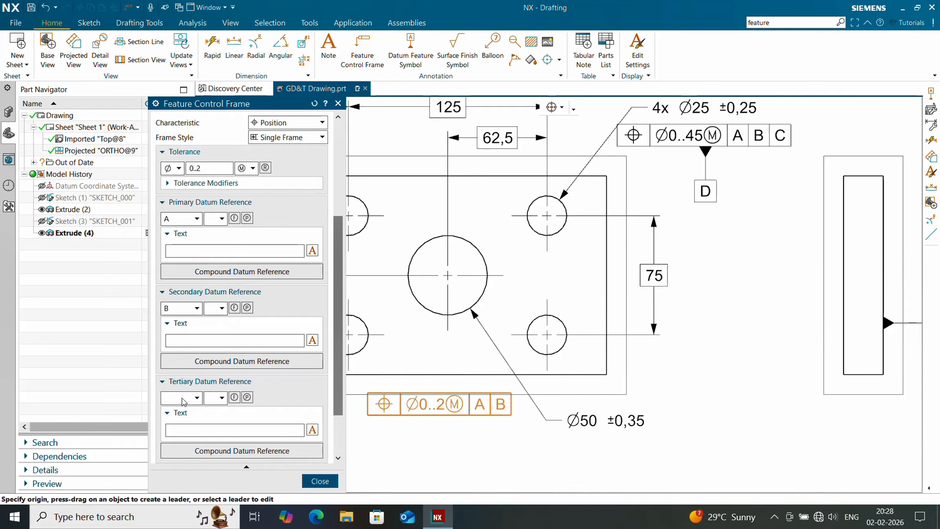
left_click(183, 308)
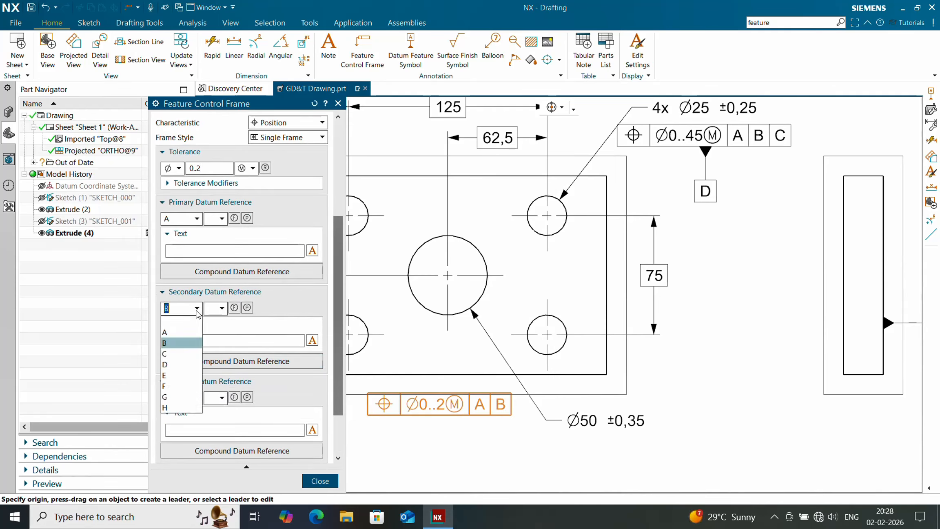
left_click(181, 365)
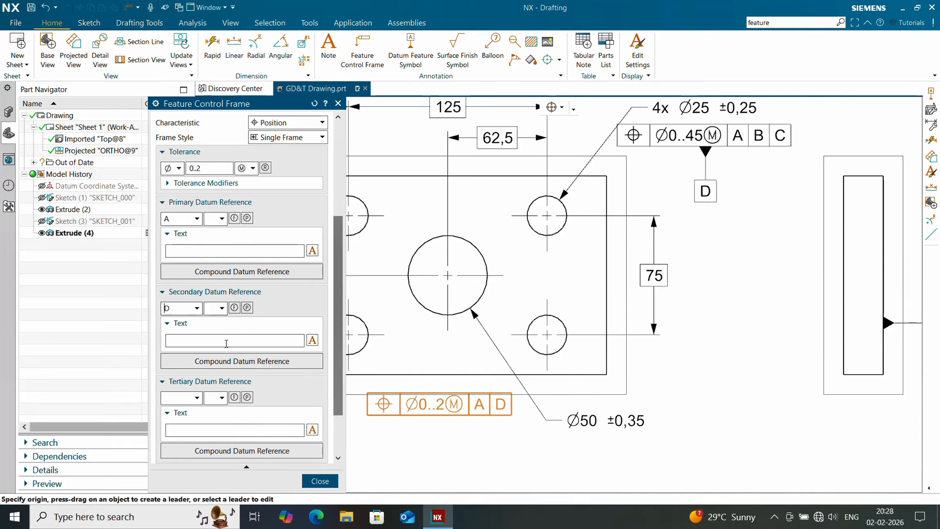
left_click(220, 308)
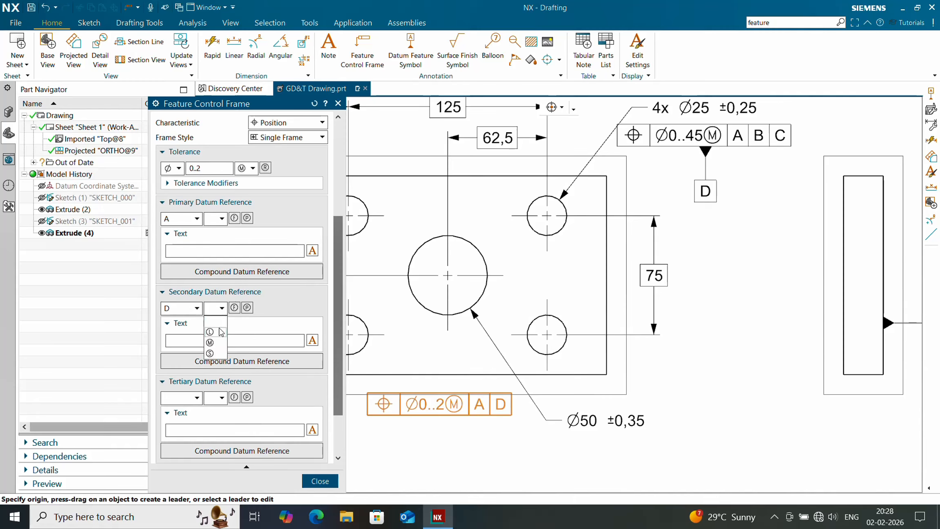
left_click(211, 342)
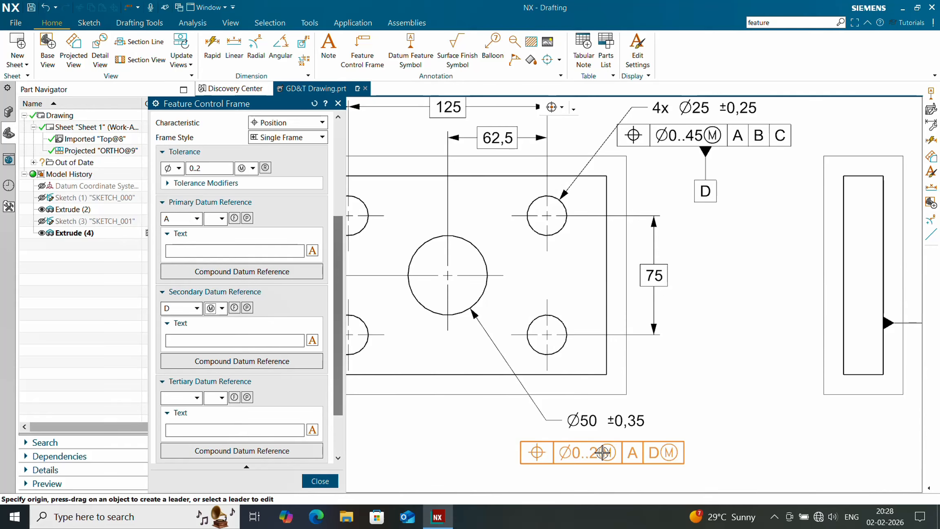
- Place the second position frame beneath the Ø50 ±0,35 dimension and move it up close to the dimension text
left_click(603, 452)
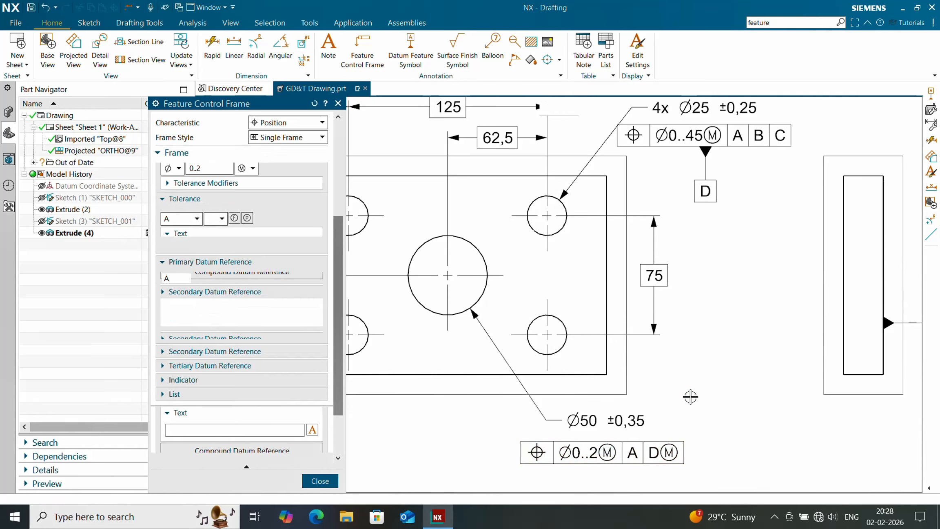
left_click(339, 103)
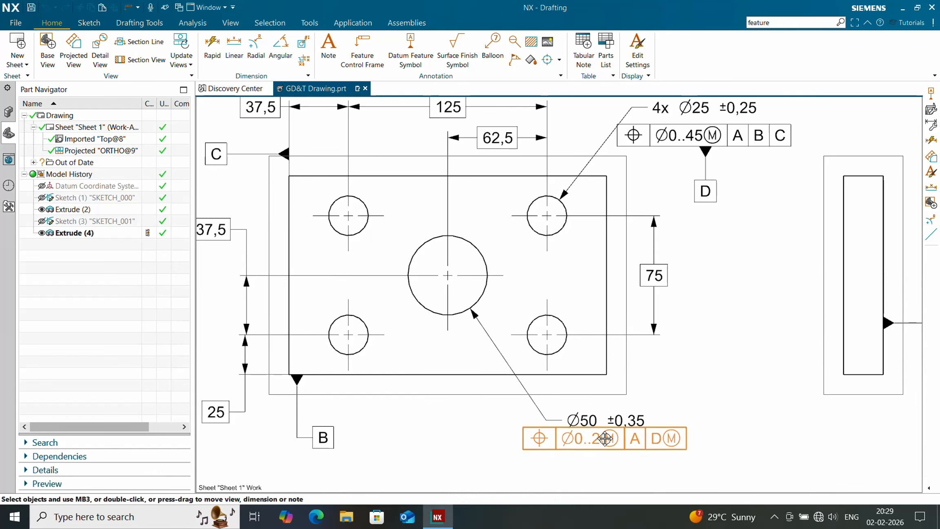
scroll(679, 380, "down", 1)
scroll(679, 380, "down", 1)
mouse_move(680, 373)
middle_mouse_down()
mouse_move(660, 372)
mouse_move(668, 365)
middle_mouse_up()
scroll(659, 368, "up", 1)
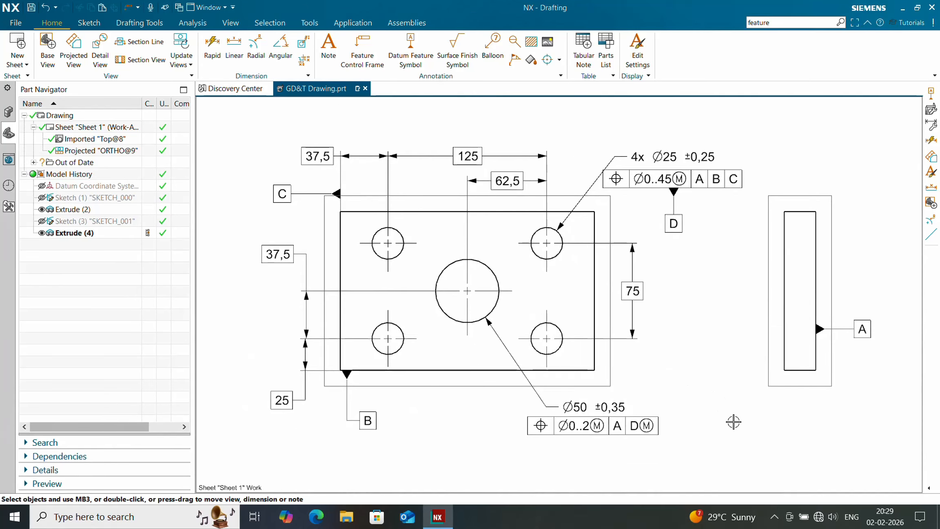